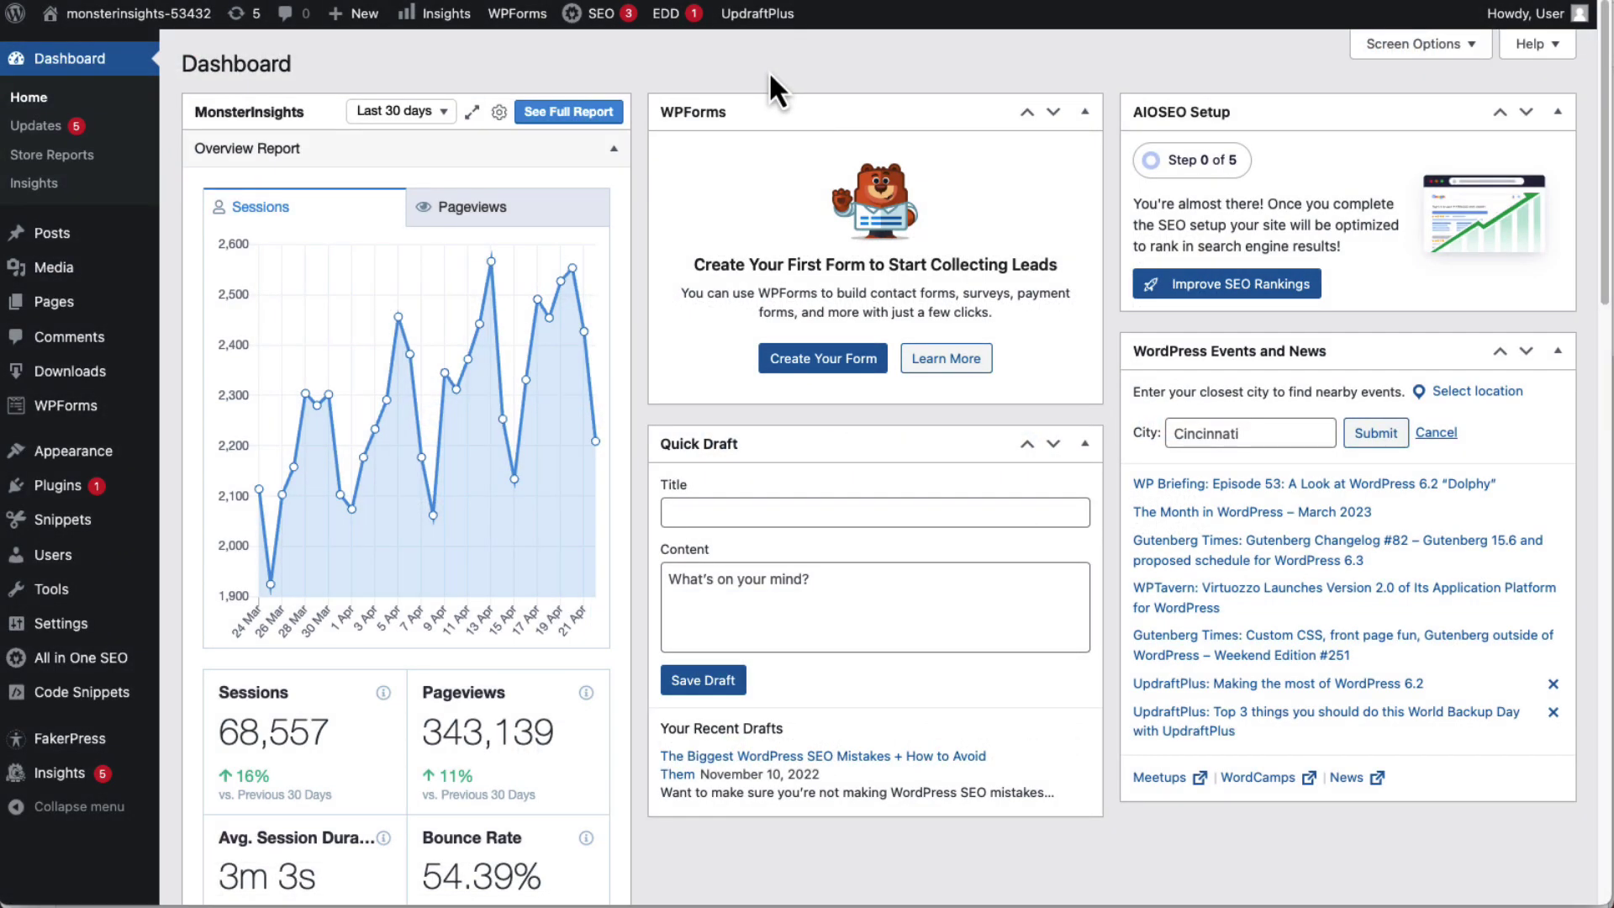
From Insights > Addons, install and activate the MonsterInsights Media addon
{"action": "mouse_move", "coordinate": [50, 786]}
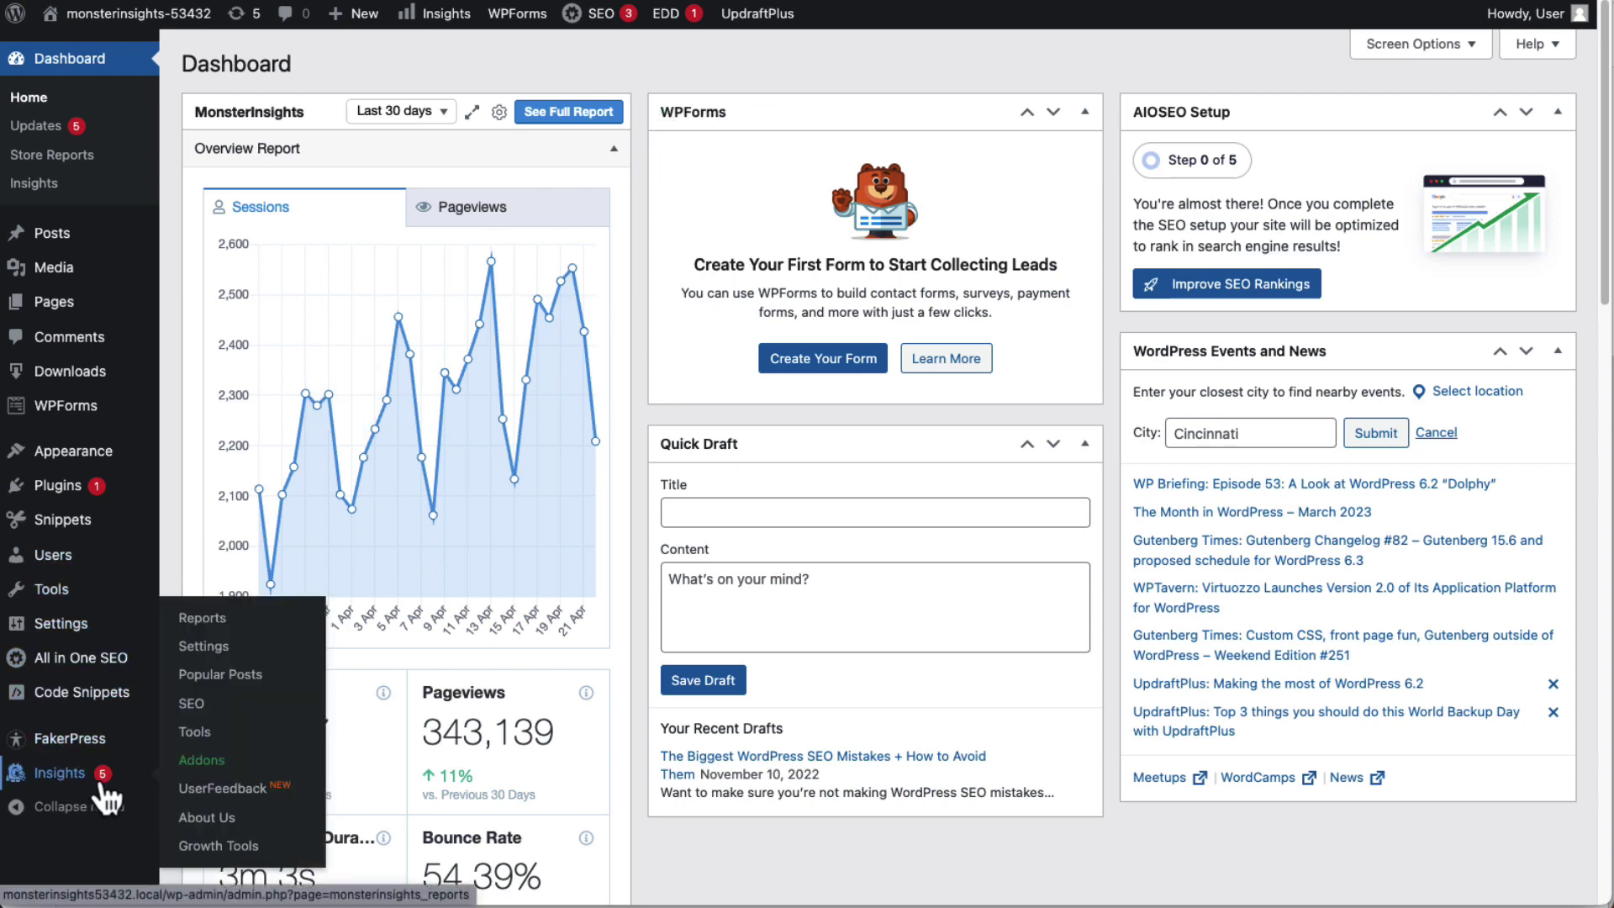
{"action": "left_click", "coordinate": [198, 761]}
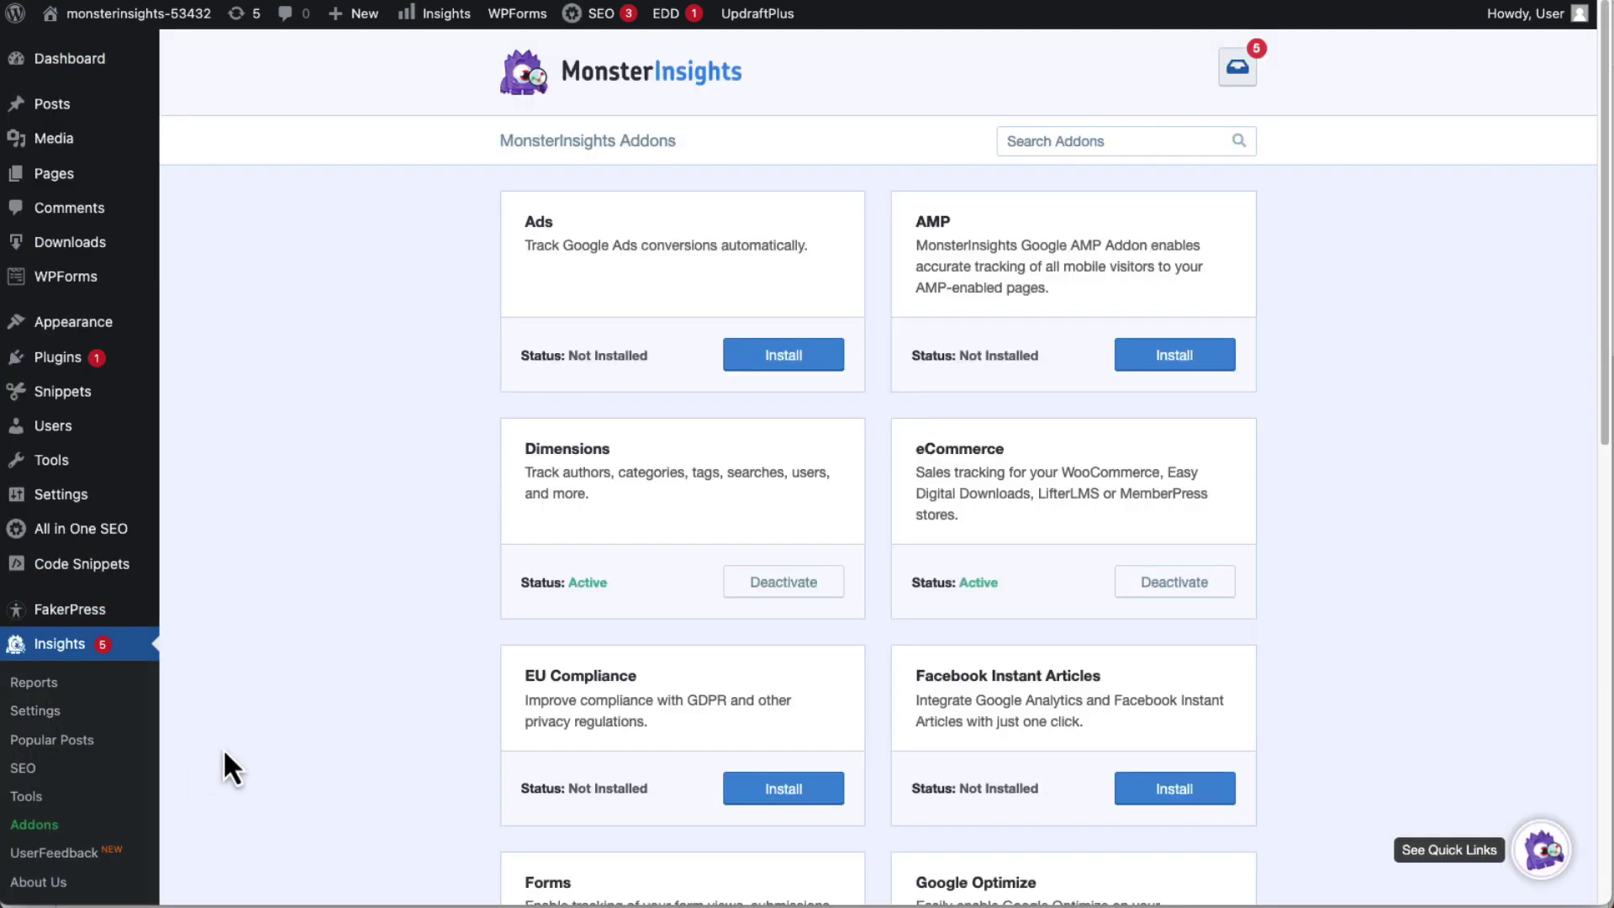
{"action": "scroll", "coordinate": [399, 651], "scroll_direction": "down", "scroll_amount": 5}
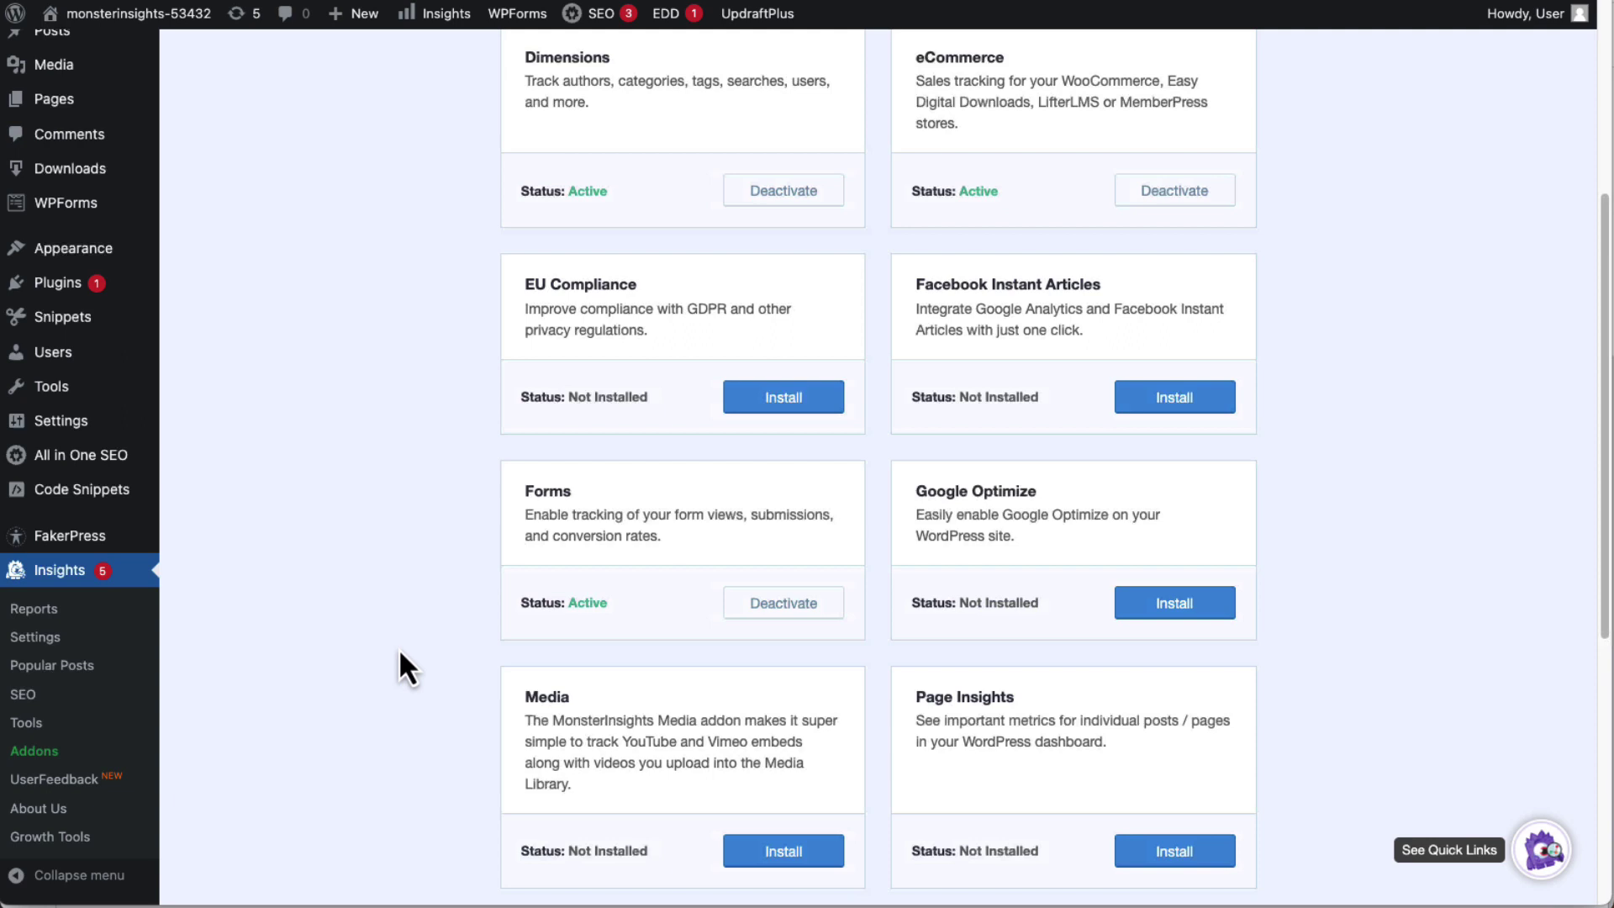
{"action": "scroll", "coordinate": [399, 652], "scroll_direction": "down", "scroll_amount": 5}
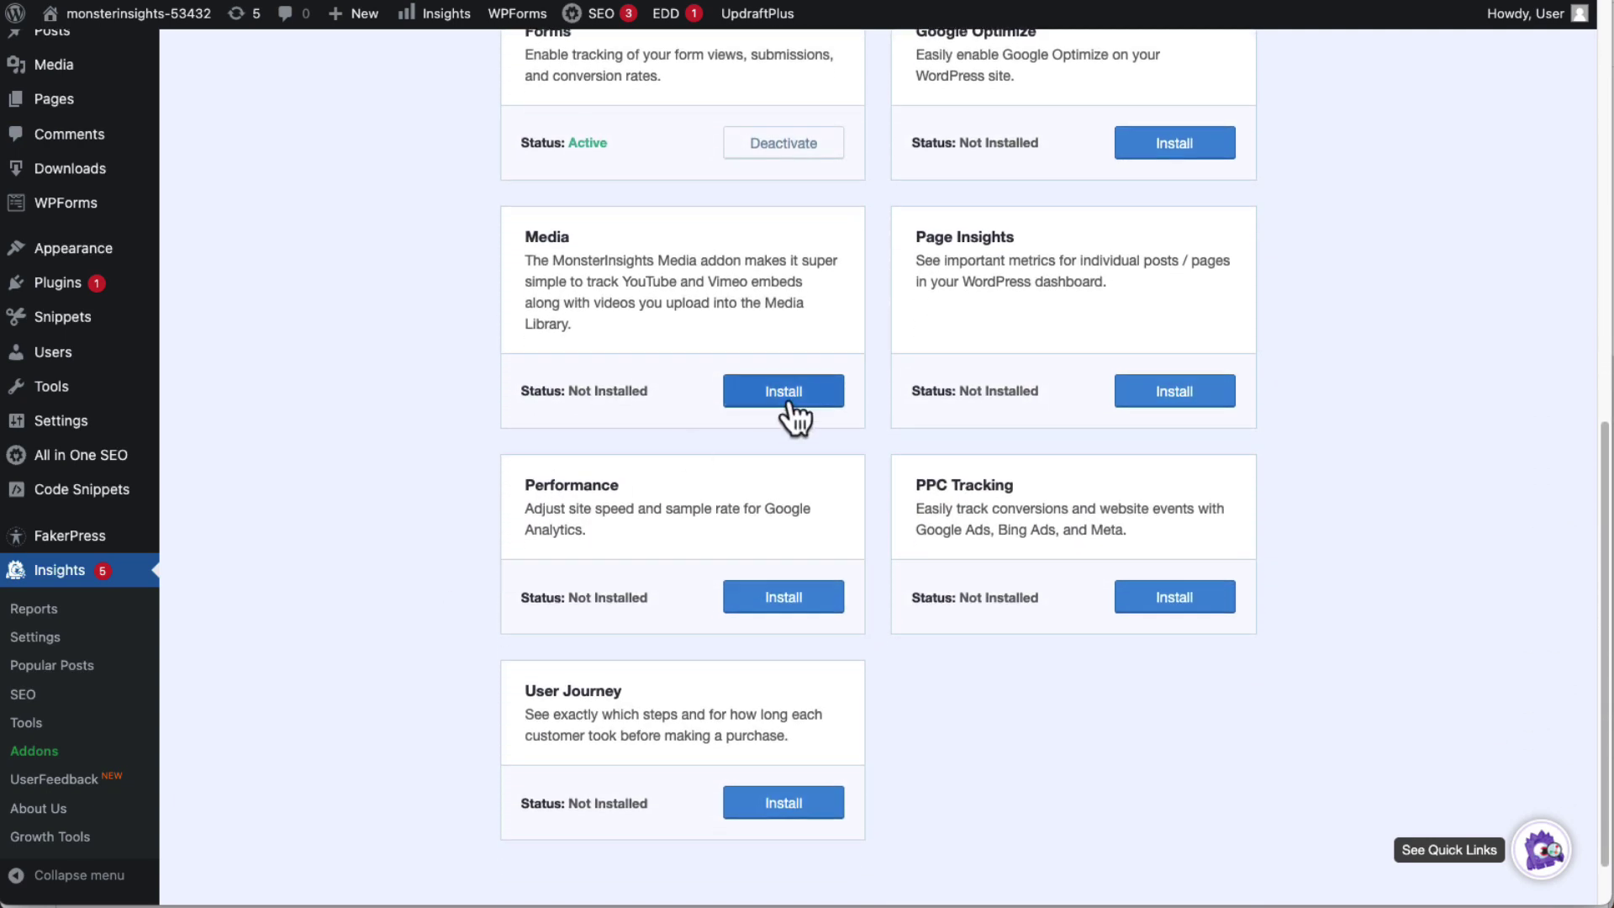
{"action": "left_click", "coordinate": [793, 413]}
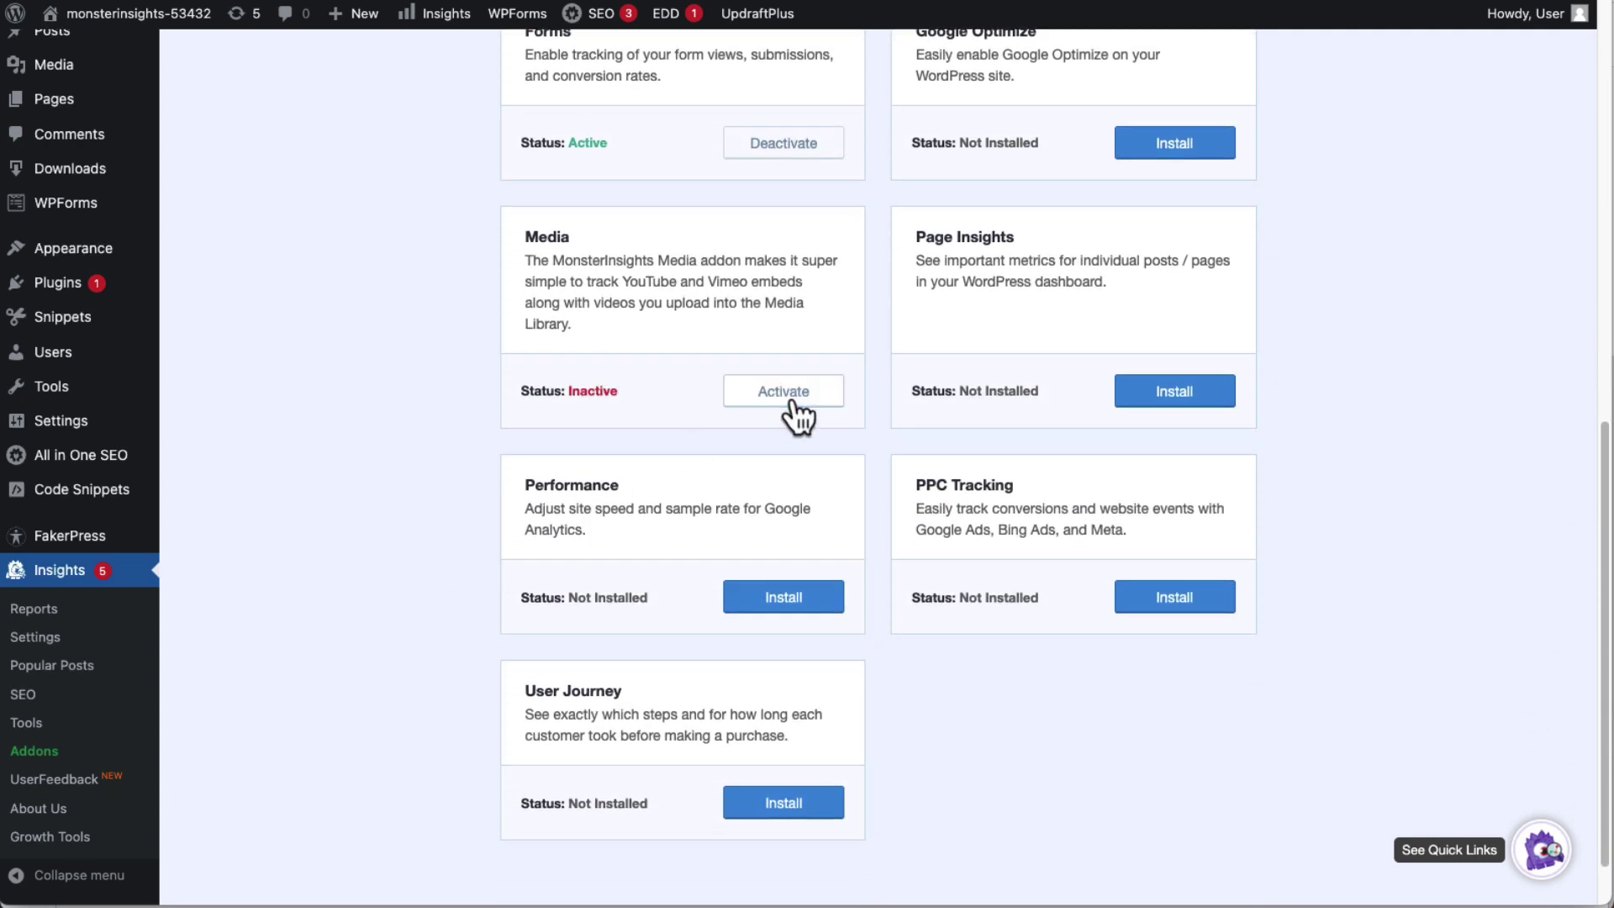
{"action": "left_click", "coordinate": [793, 413]}
Confirm Publisher Media Tracking has HTML5, YouTube and Vimeo enabled, then open the Overview Report
{"action": "left_click", "coordinate": [49, 644]}
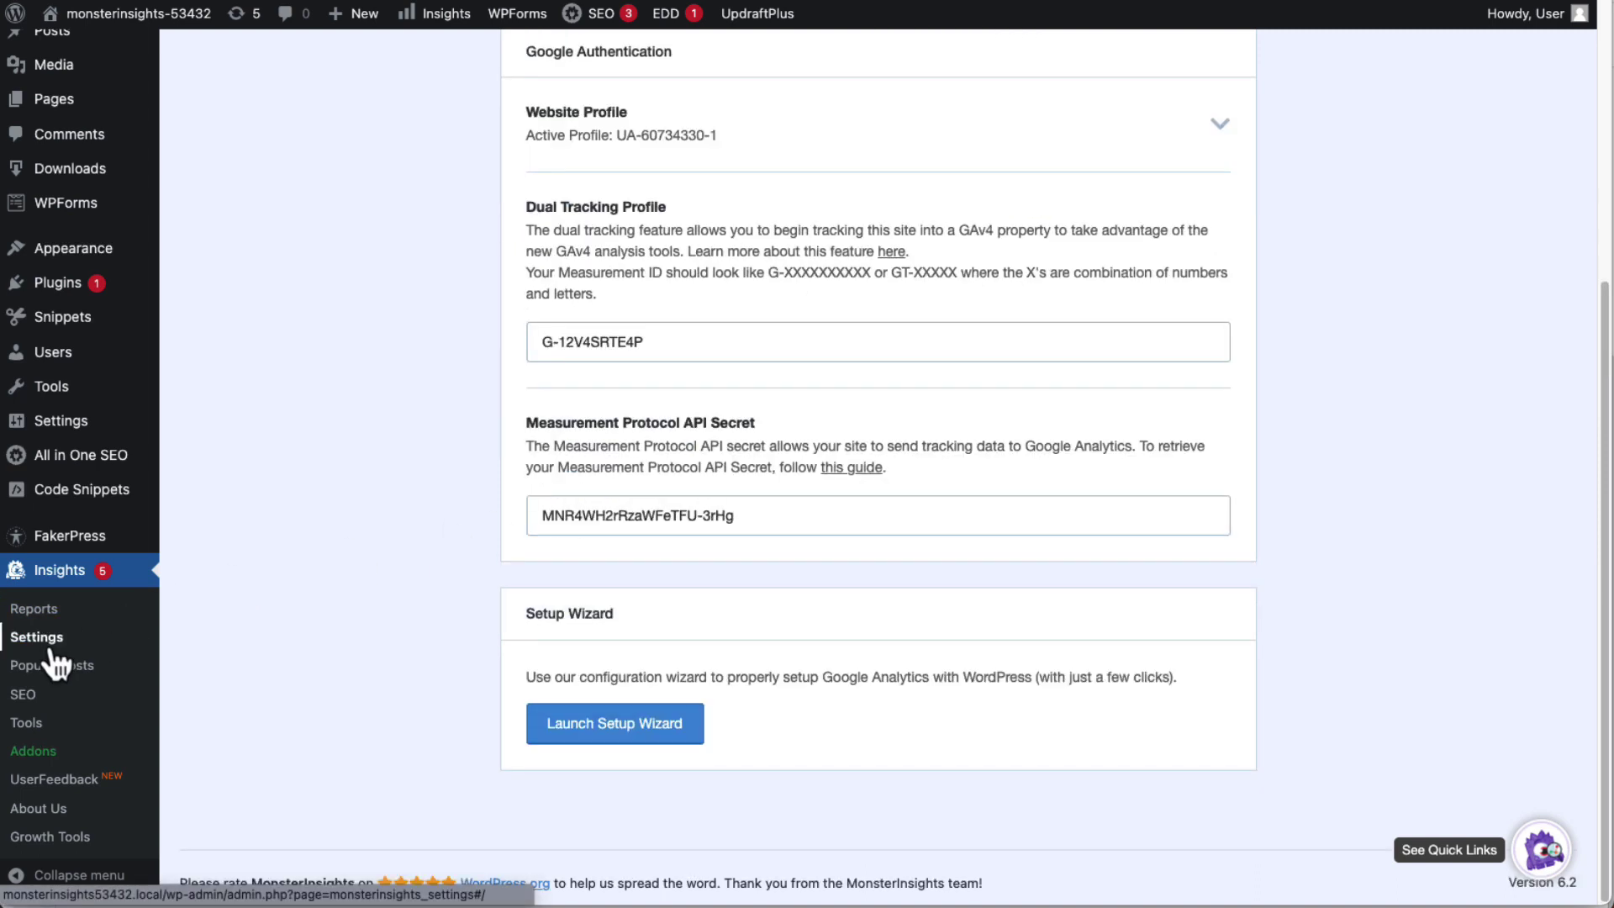
{"action": "scroll", "coordinate": [359, 464], "scroll_direction": "up", "scroll_amount": 3}
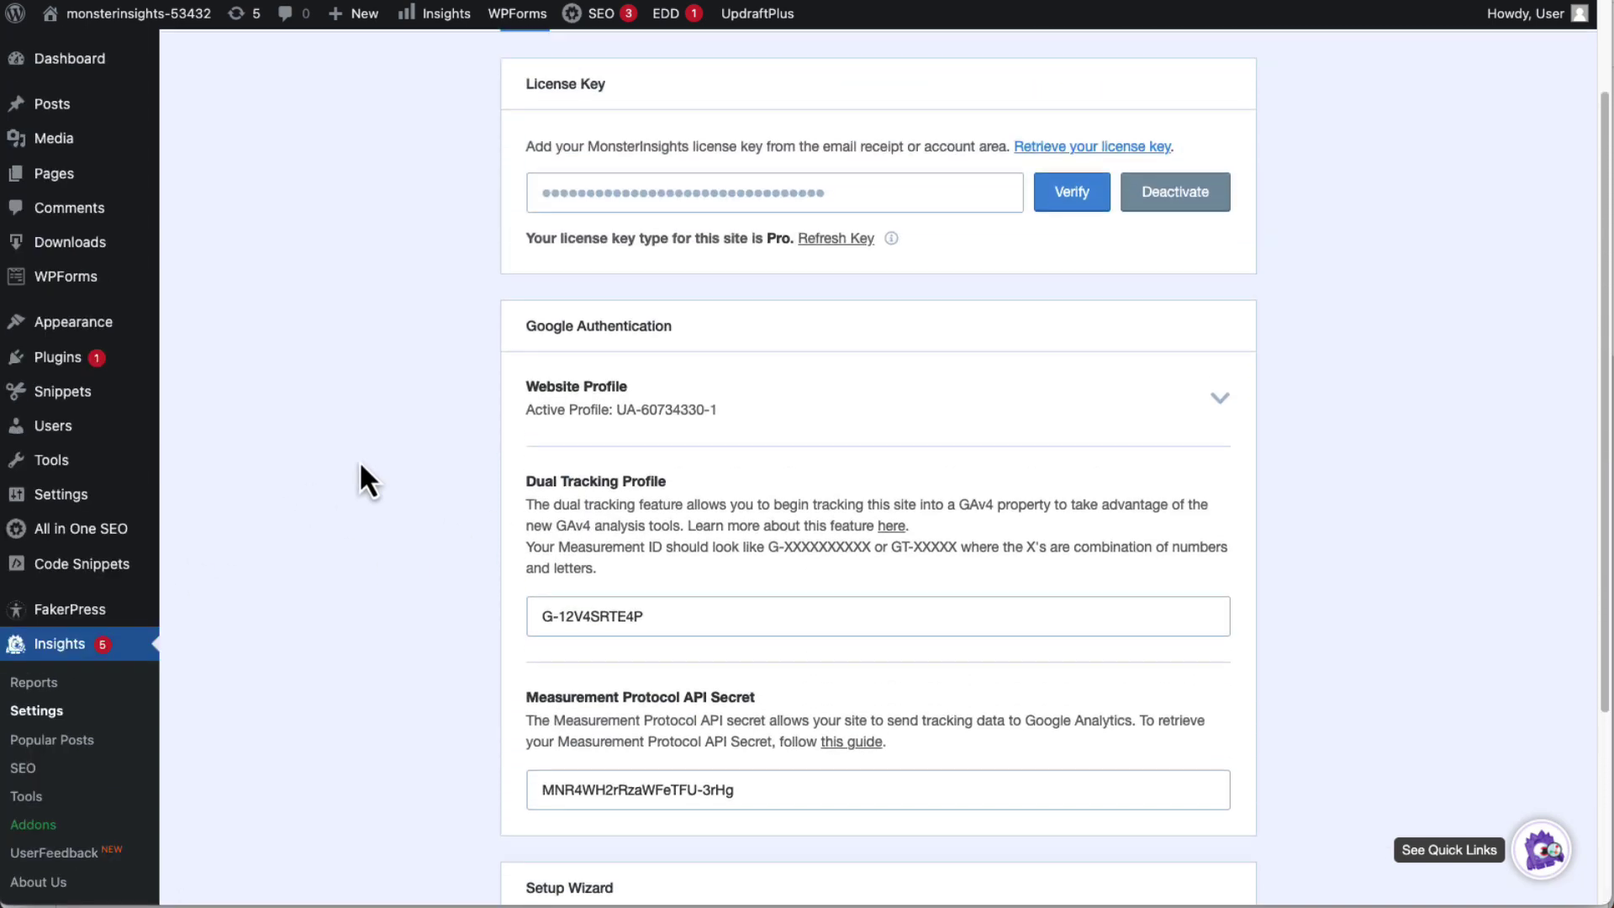
{"action": "scroll", "coordinate": [404, 420], "scroll_direction": "up", "scroll_amount": 2}
{"action": "left_click", "coordinate": [803, 142]}
{"action": "scroll", "coordinate": [434, 360], "scroll_direction": "down", "scroll_amount": 2}
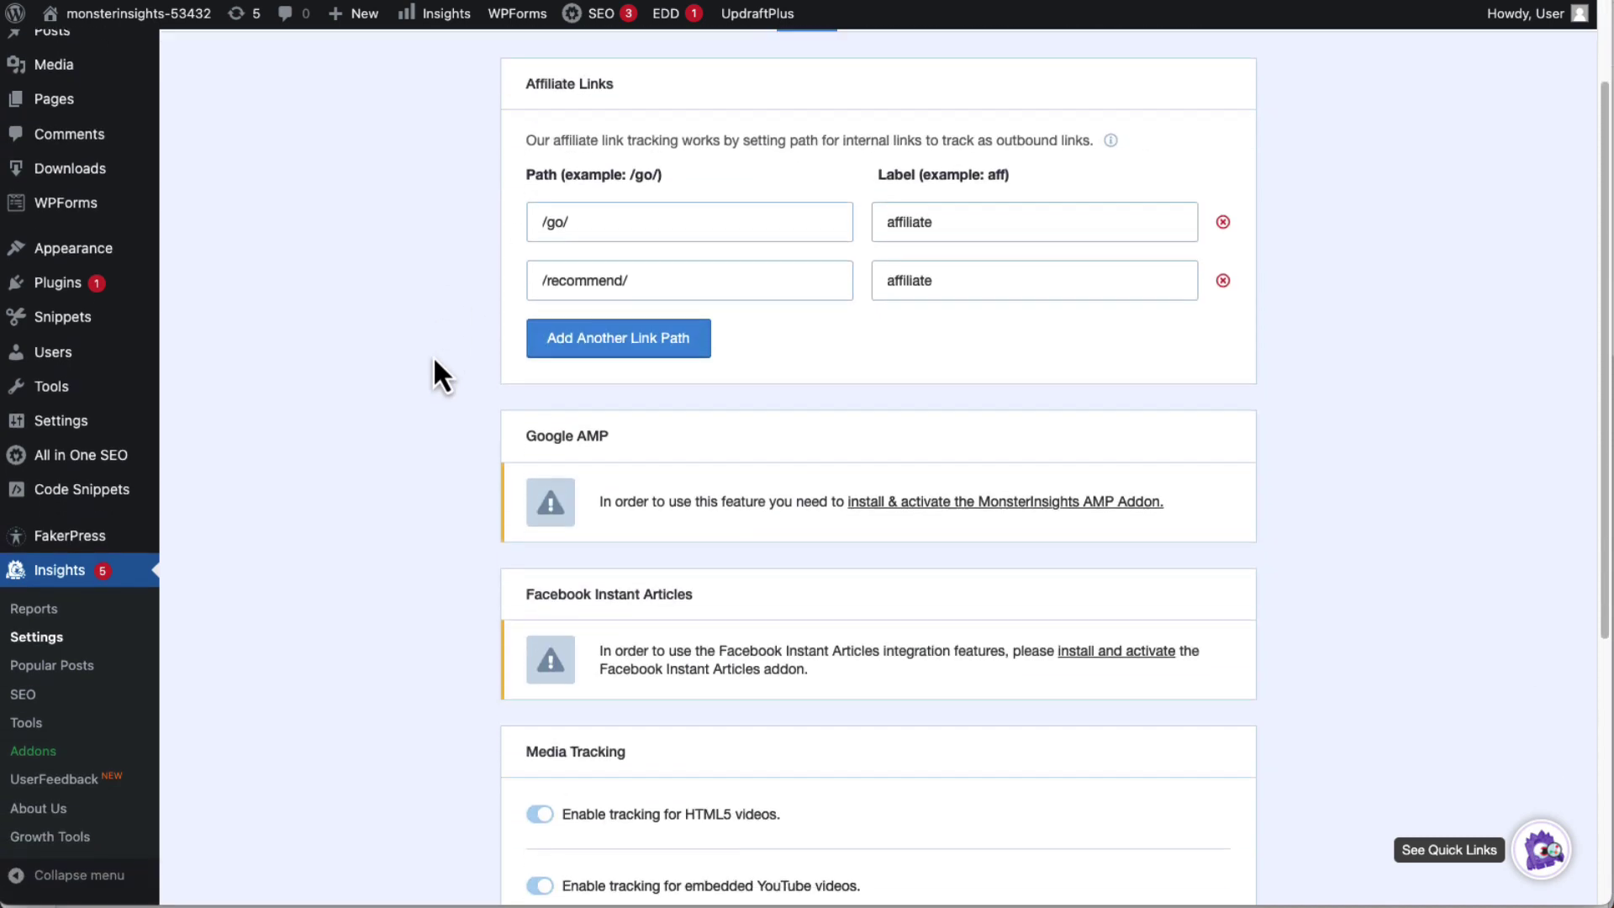
{"action": "scroll", "coordinate": [432, 370], "scroll_direction": "down", "scroll_amount": 3}
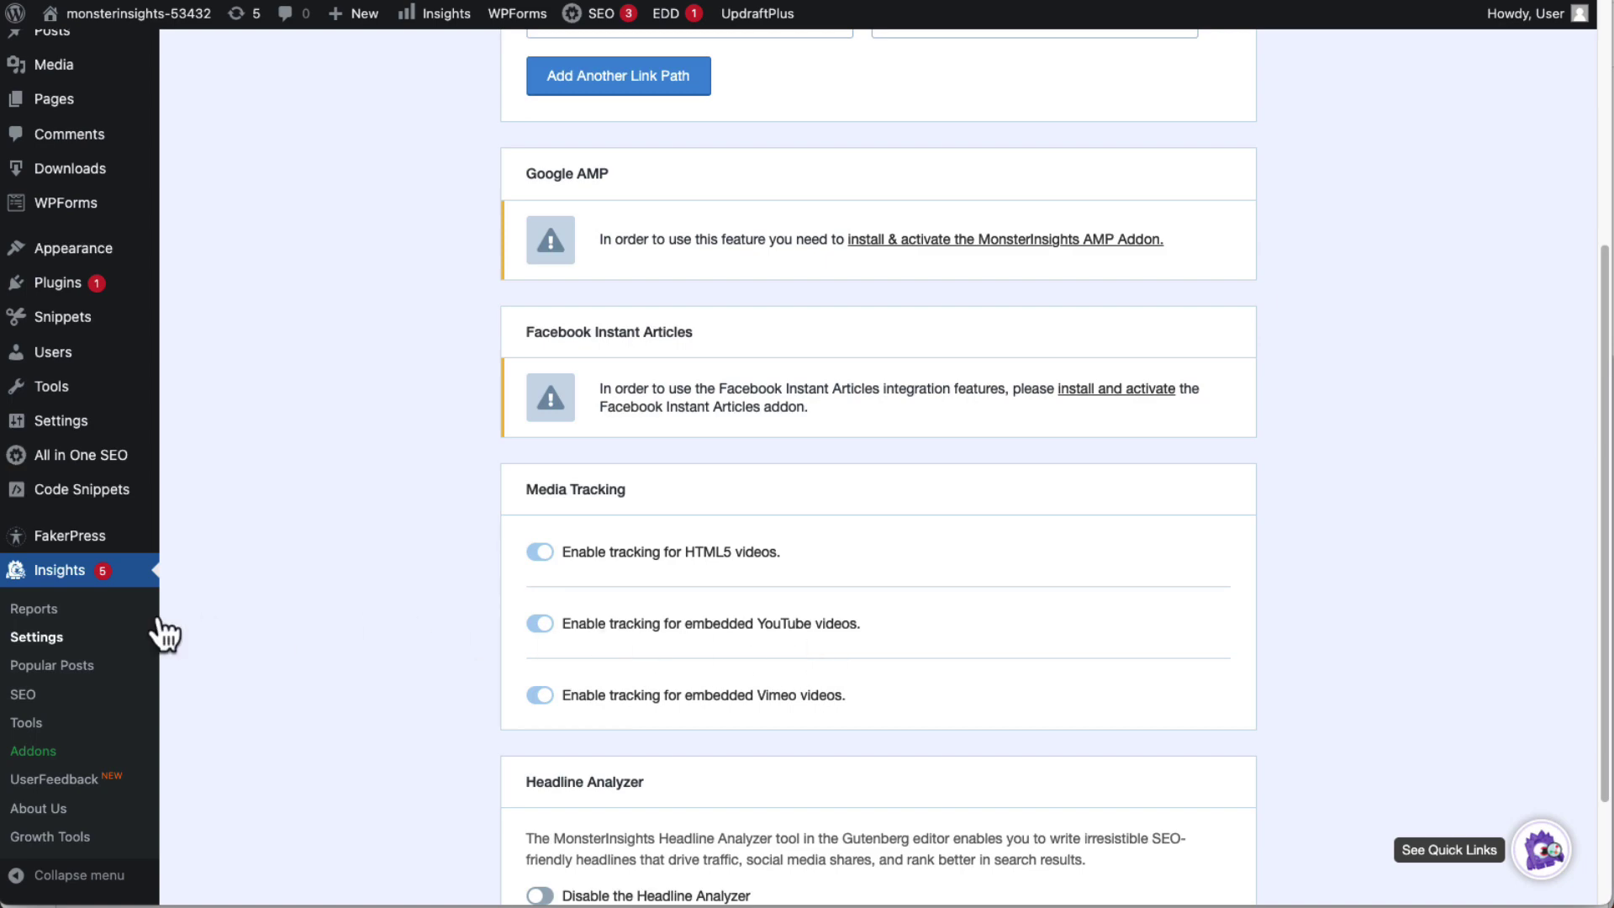
{"action": "left_click", "coordinate": [55, 612]}
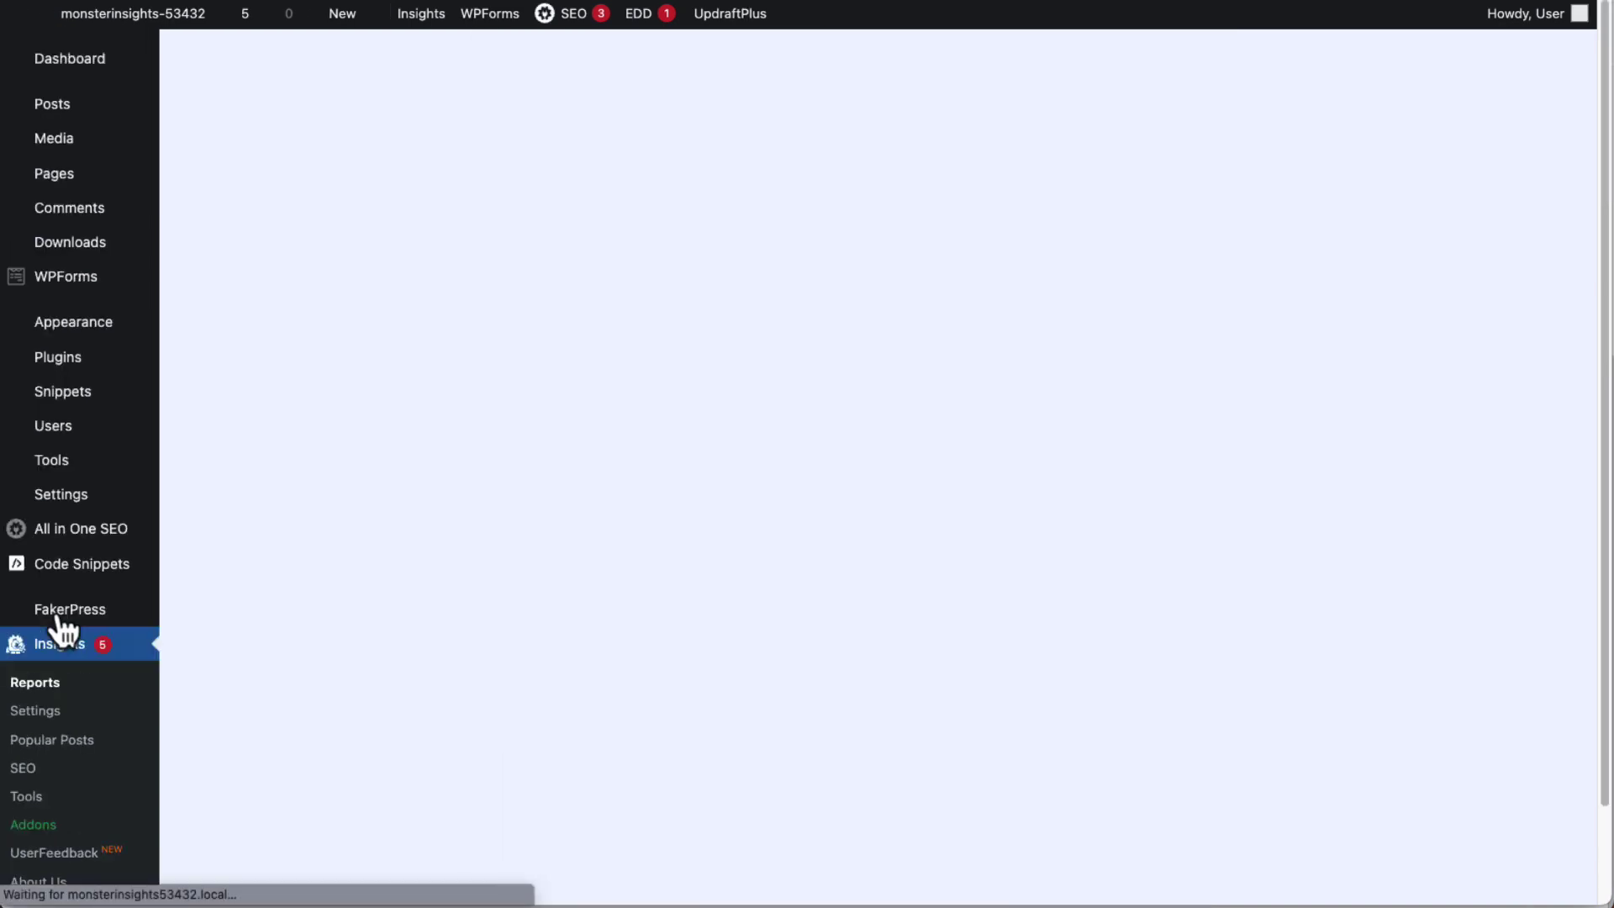
{"action": "mouse_move", "coordinate": [57, 613]}
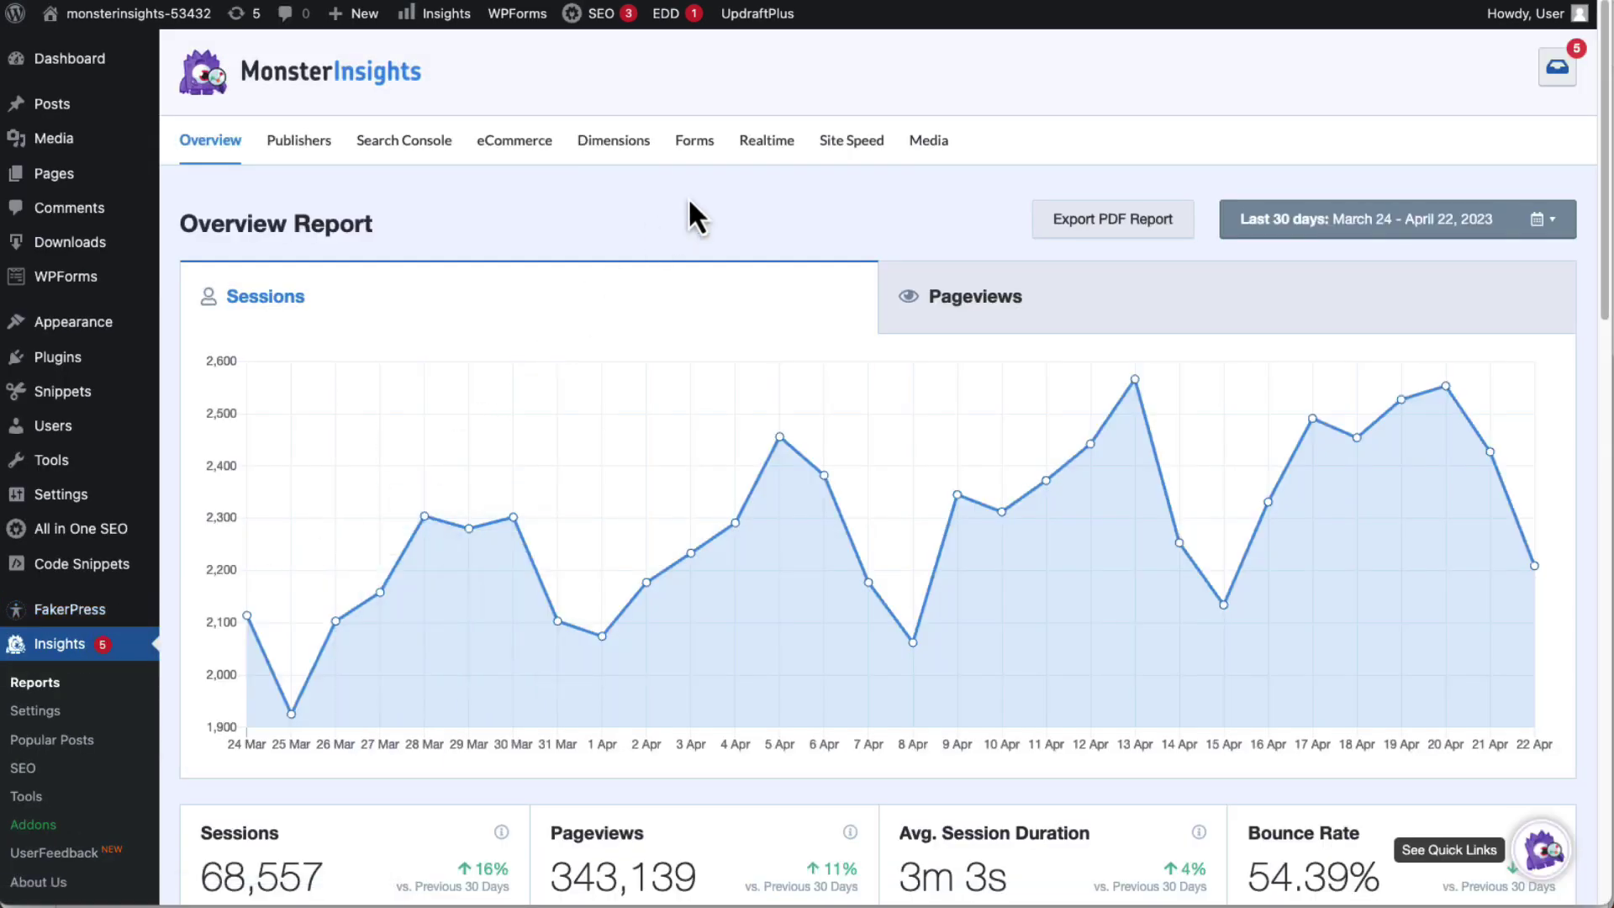
Switch to the Media report and scroll down to the Video Details table
{"action": "left_click", "coordinate": [924, 140]}
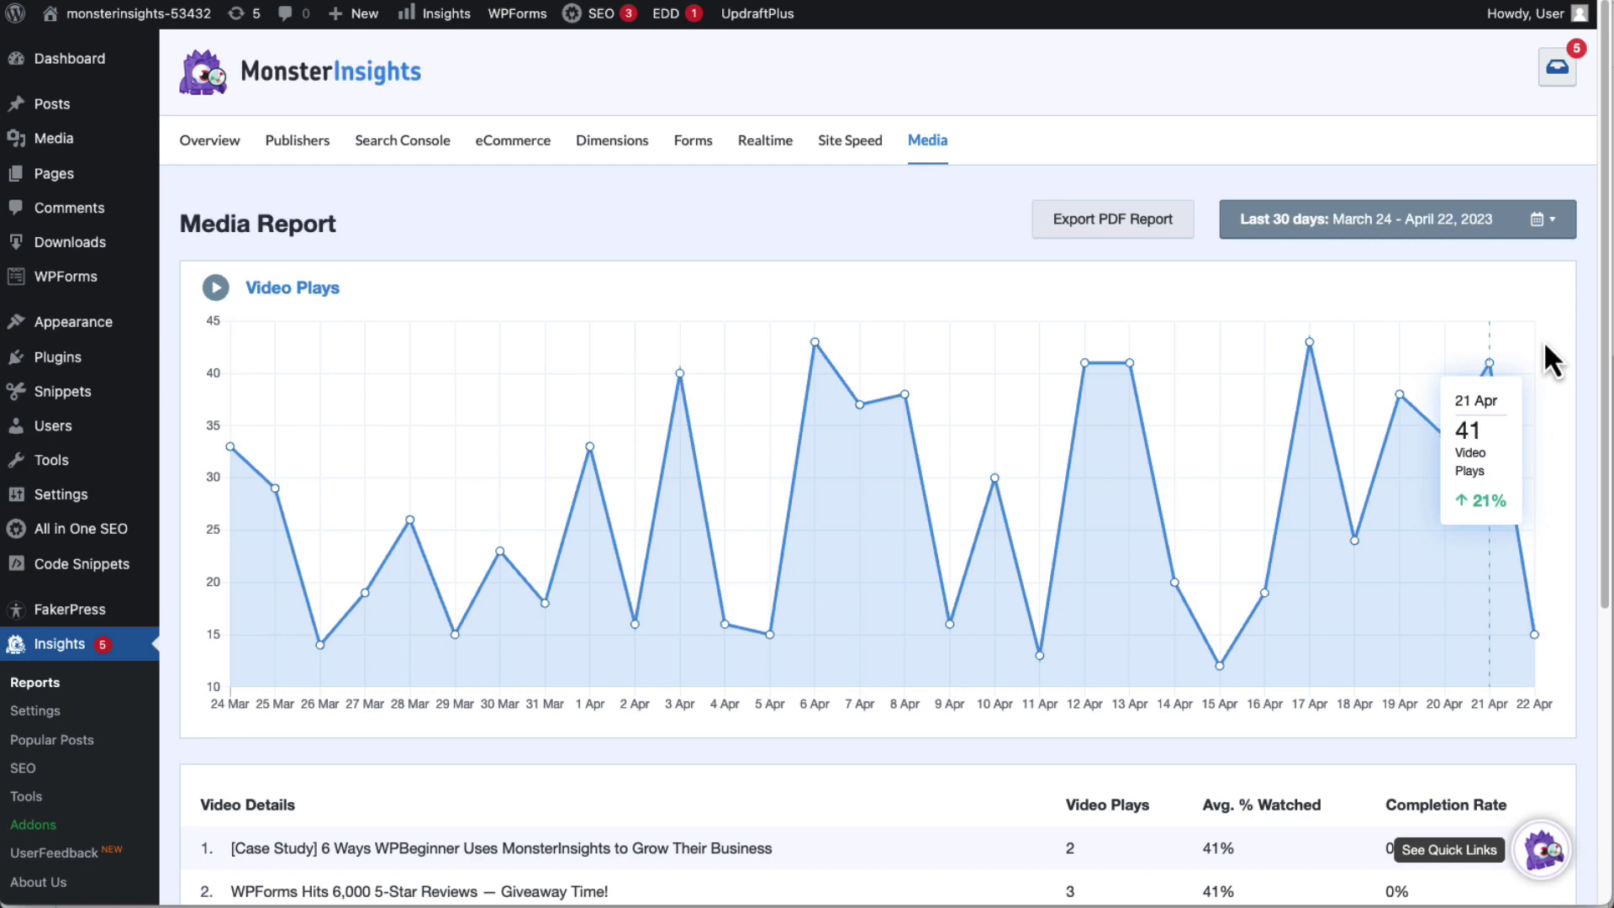
{"action": "scroll", "coordinate": [1591, 374], "scroll_direction": "down", "scroll_amount": 1}
{"action": "scroll", "coordinate": [1591, 374], "scroll_direction": "down", "scroll_amount": 5}
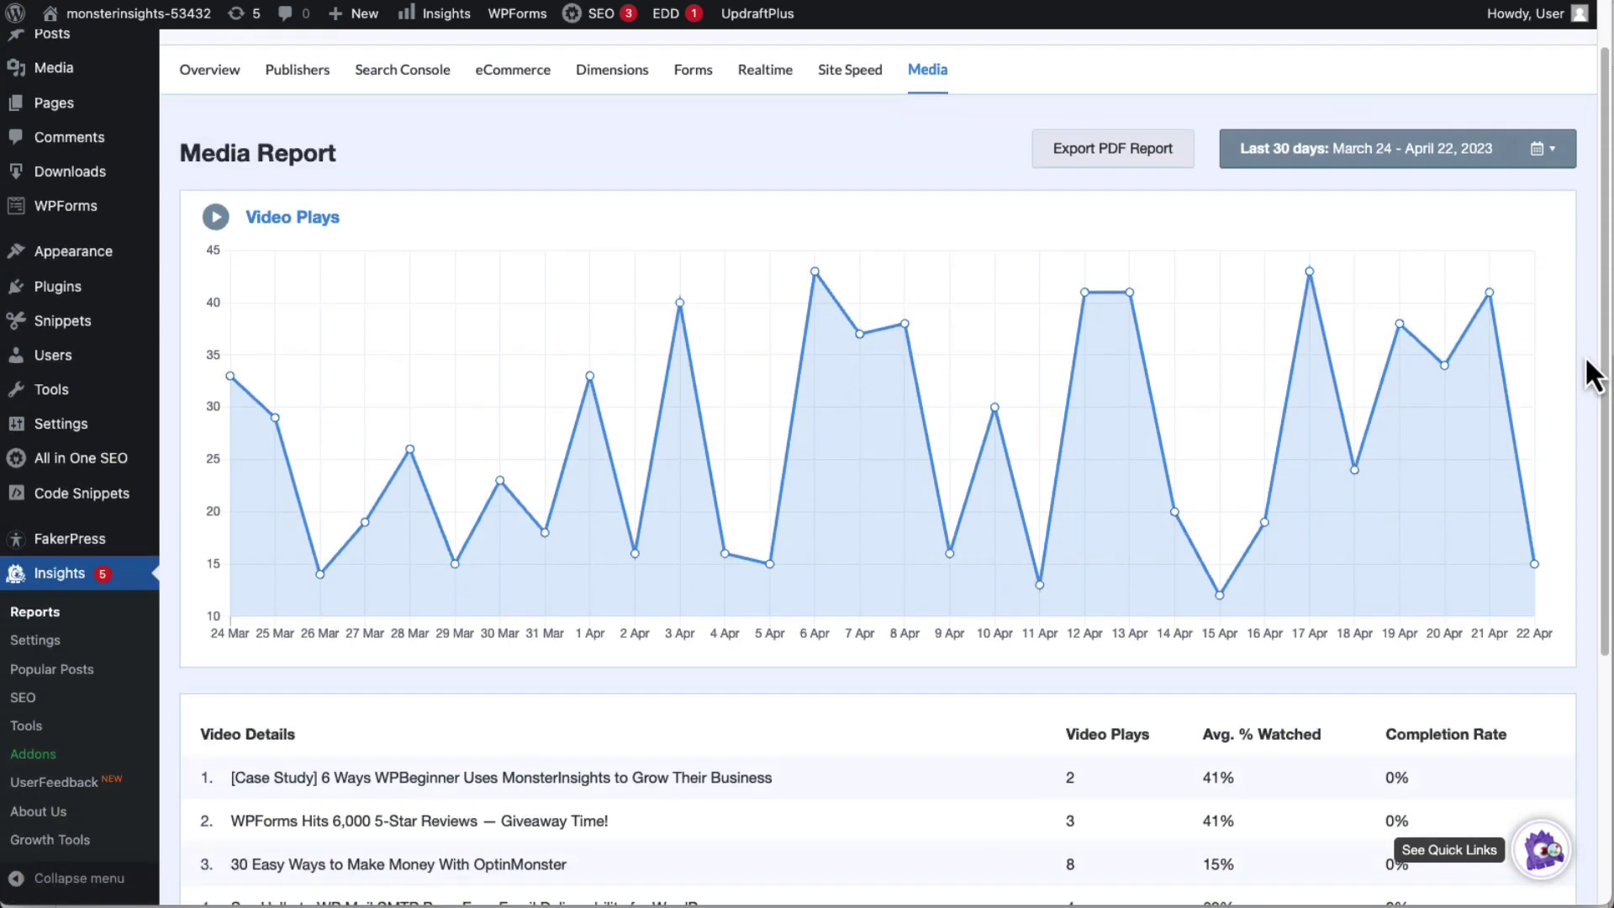
{"action": "scroll", "coordinate": [1591, 374], "scroll_direction": "down", "scroll_amount": 4}
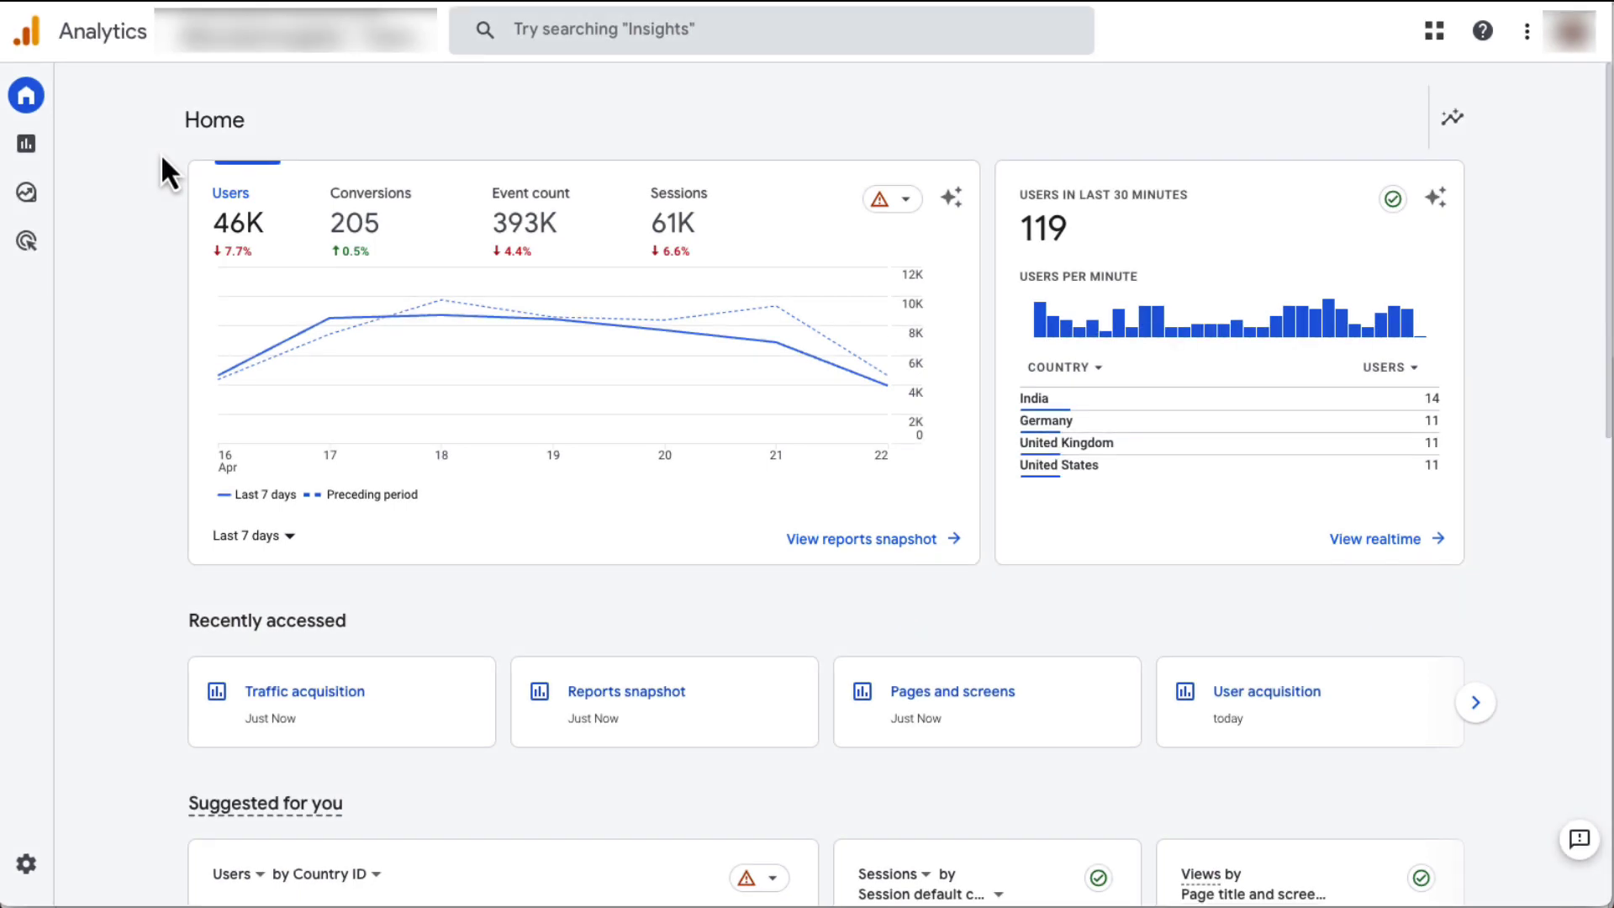
Open the Traffic acquisition report broken down by Session source / medium
{"action": "left_click", "coordinate": [29, 144]}
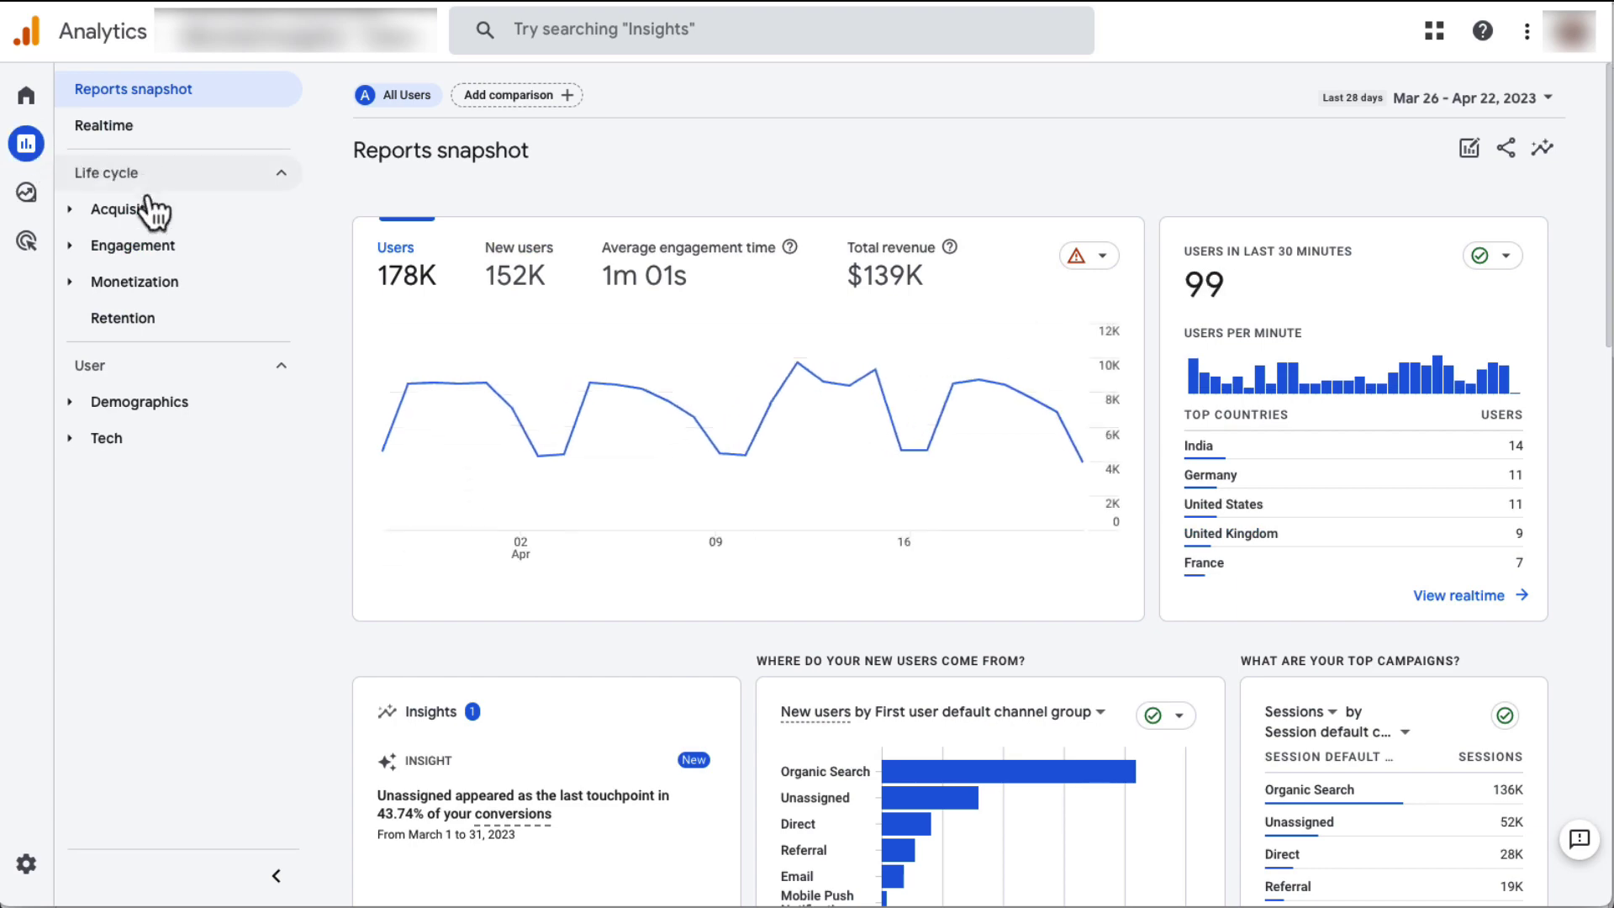
{"action": "left_click", "coordinate": [150, 216]}
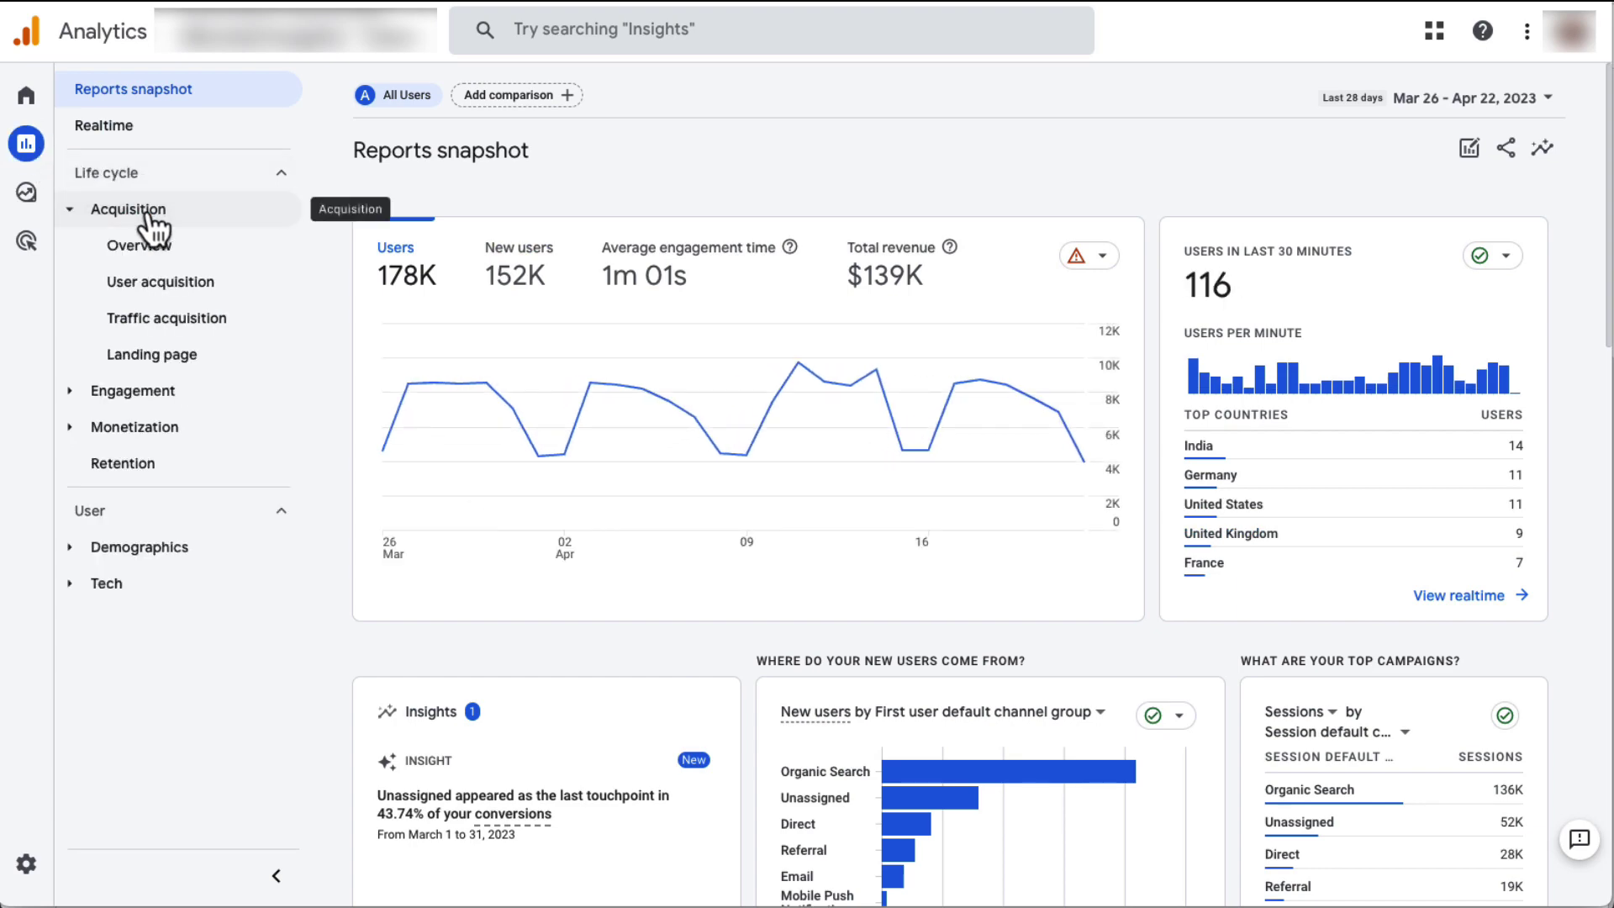
{"action": "left_click", "coordinate": [168, 320]}
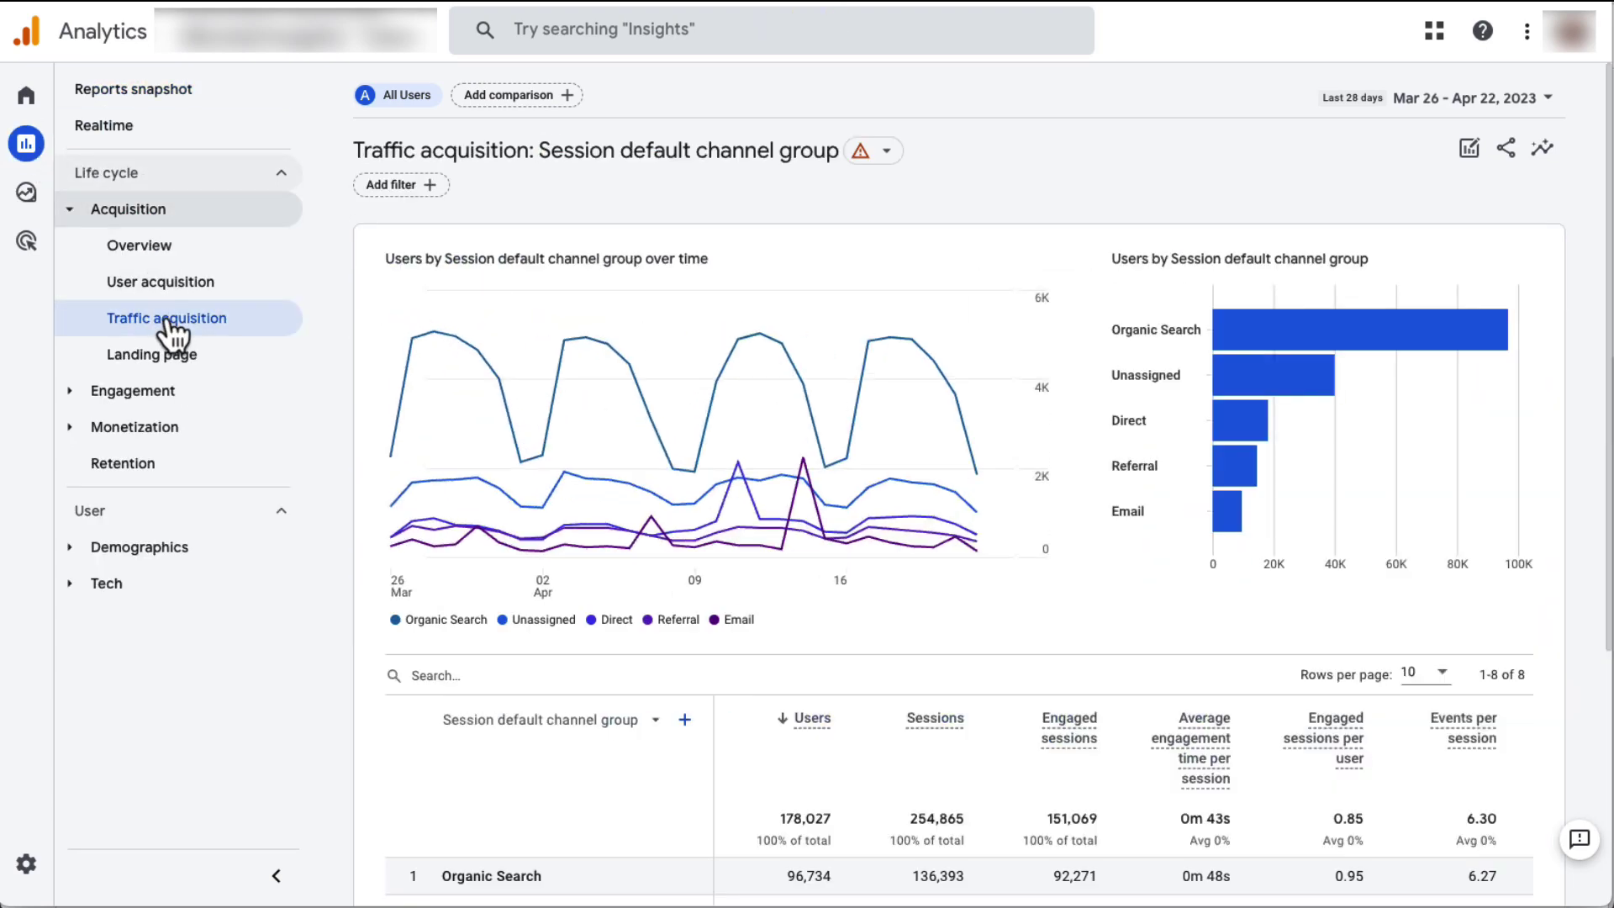
{"action": "left_click", "coordinate": [497, 724]}
{"action": "left_click", "coordinate": [511, 440]}
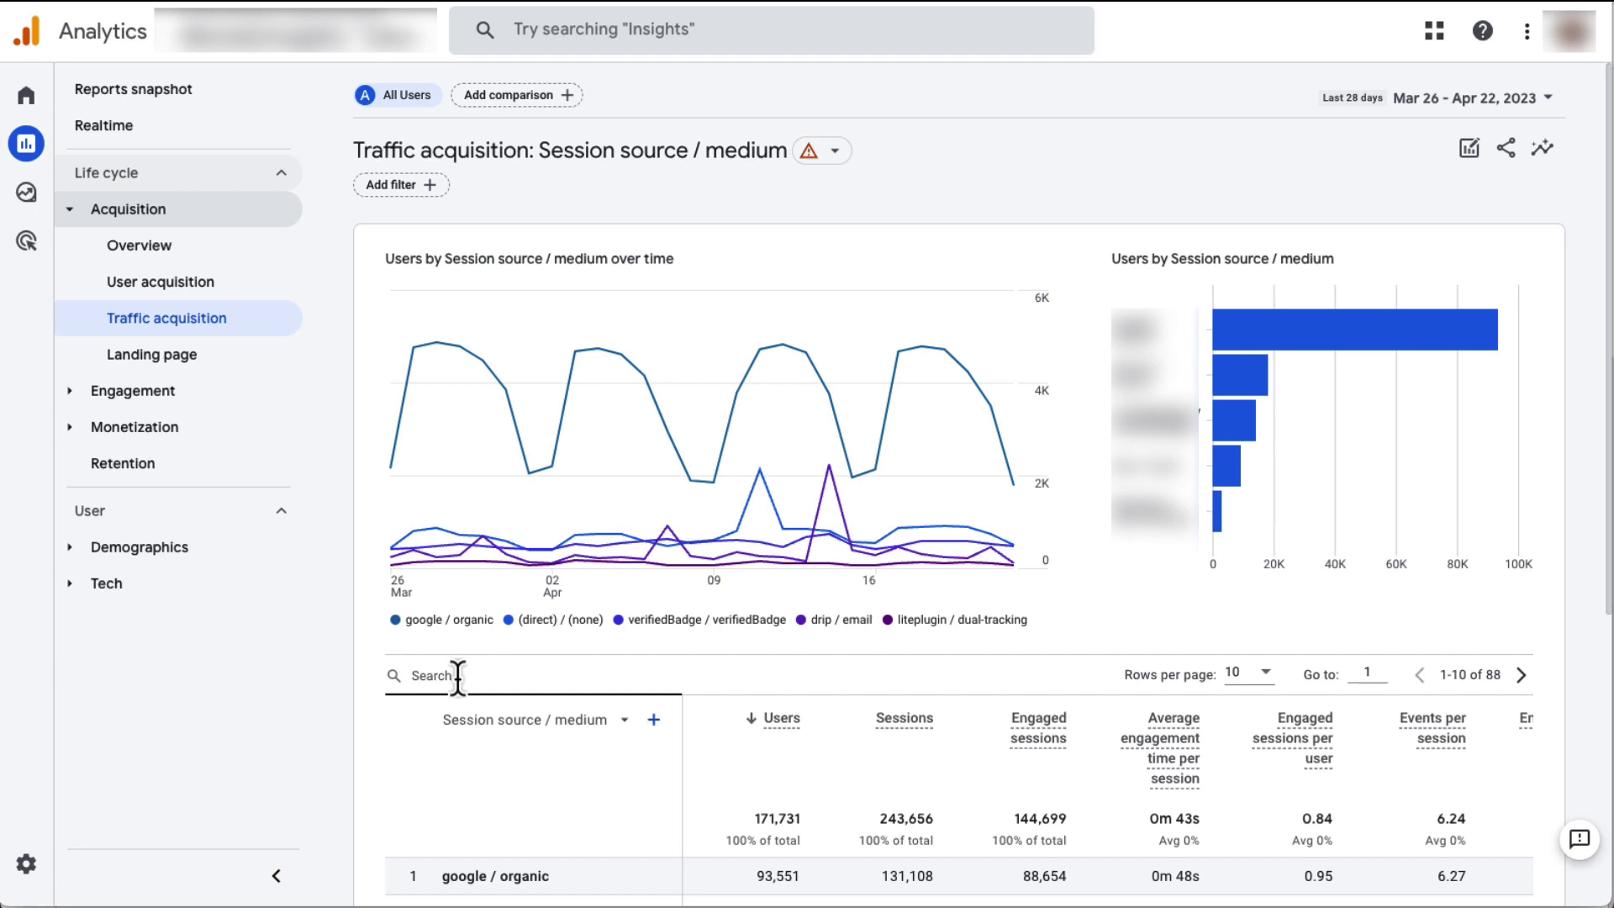
Filter the table by 'youtube' and scroll to the youtube.com / referral row
{"action": "left_click", "coordinate": [457, 676]}
{"action": "type", "text": "youtube"}
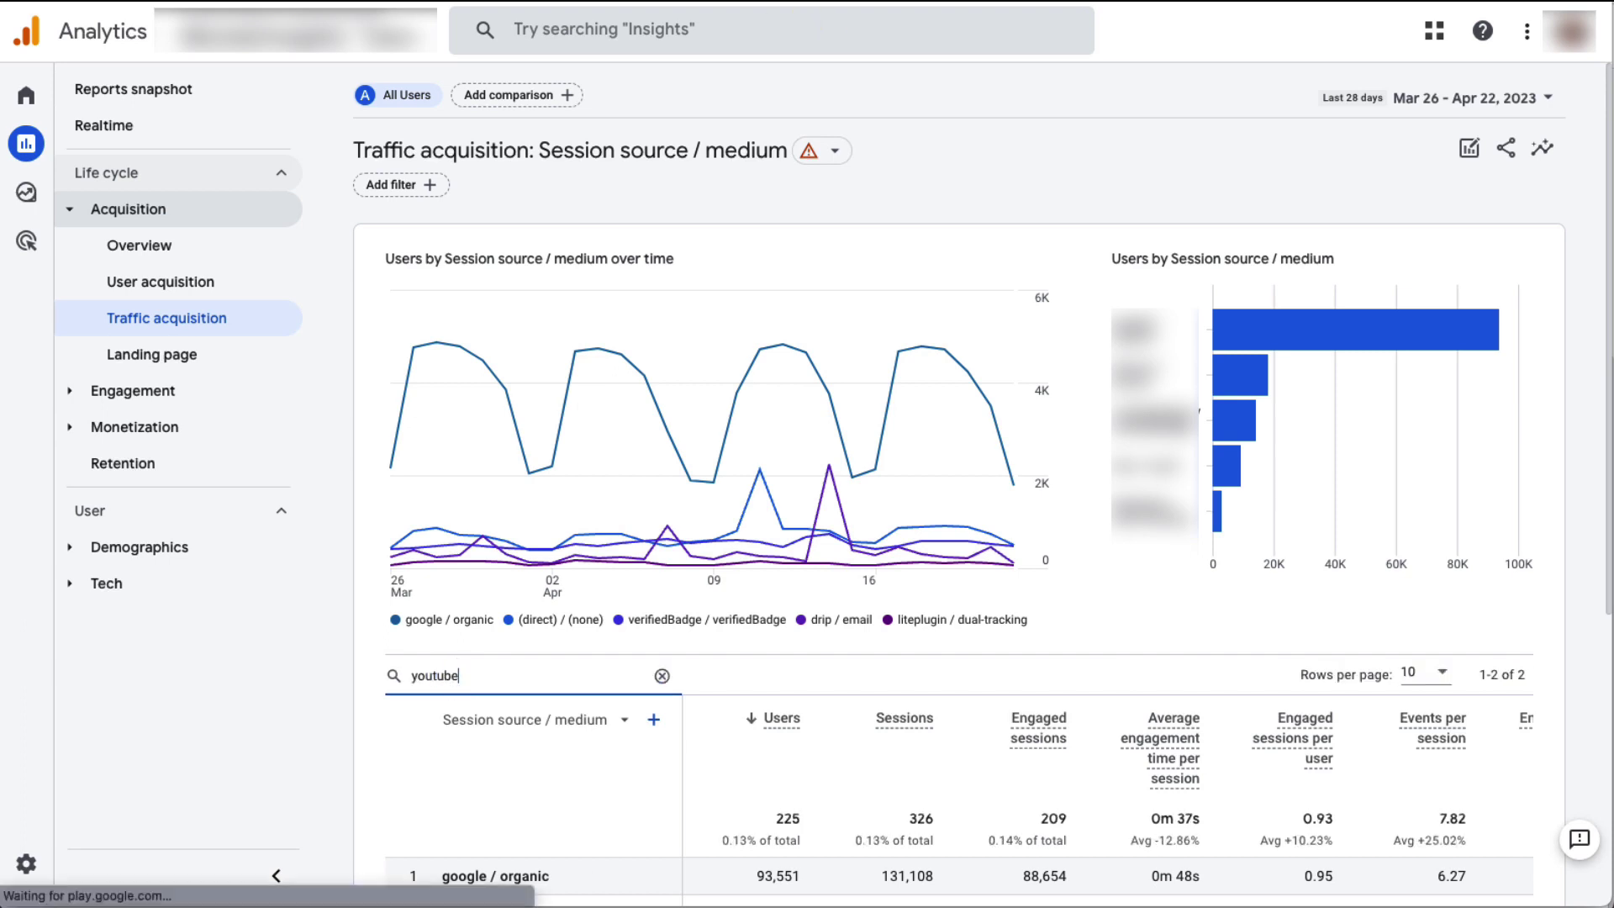
{"action": "scroll", "coordinate": [365, 704], "scroll_direction": "down", "scroll_amount": 2}
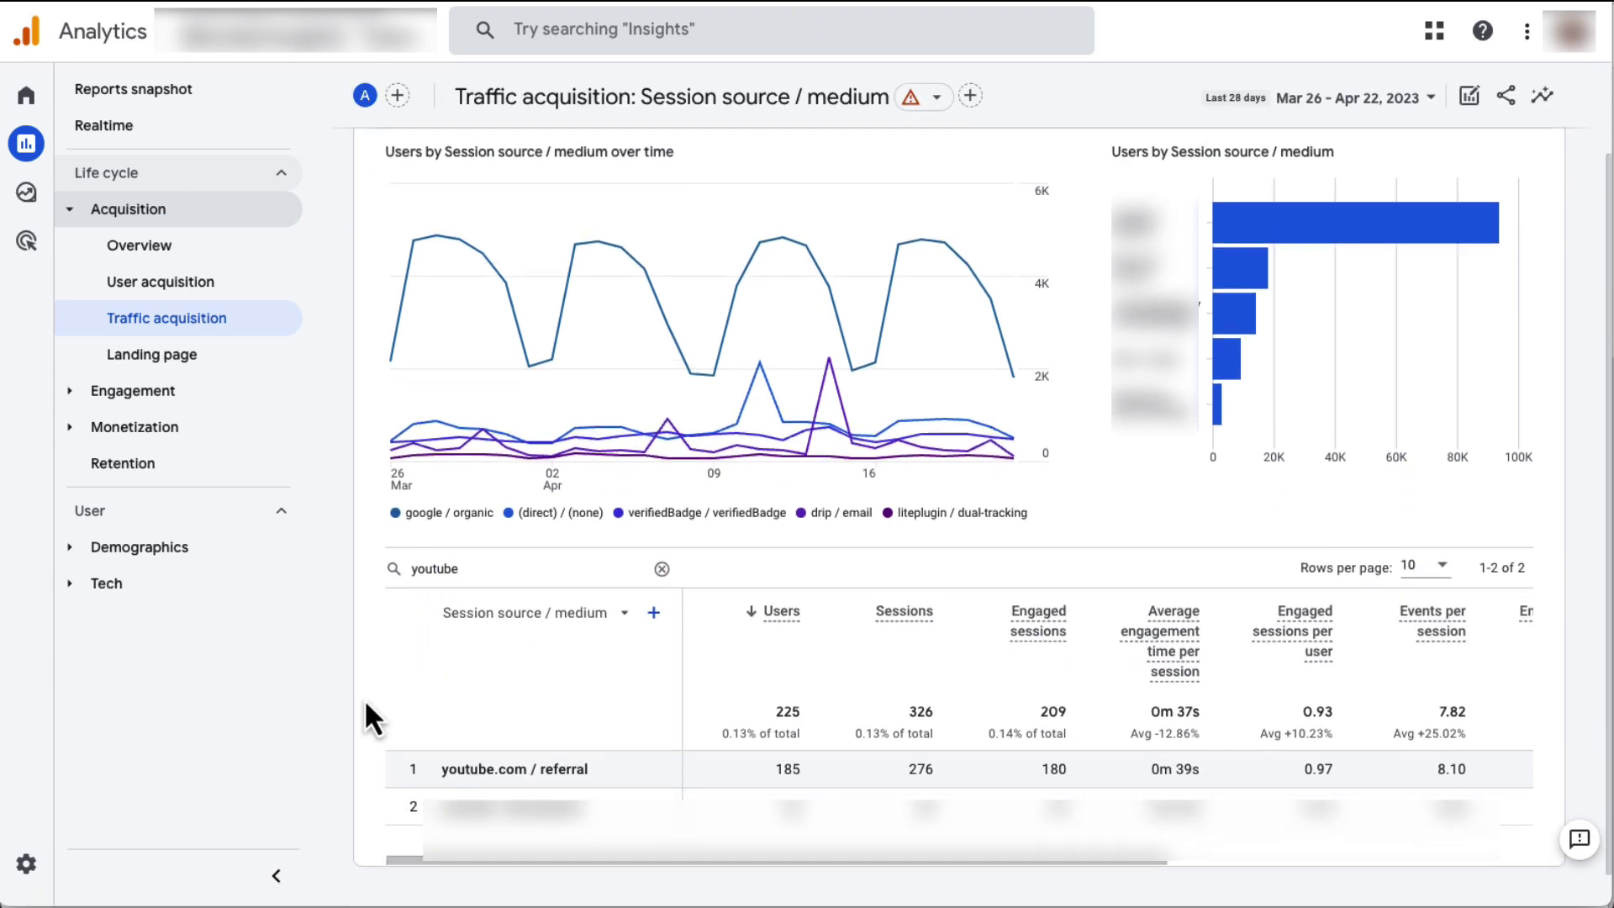
{"action": "scroll", "coordinate": [365, 698], "scroll_direction": "down", "scroll_amount": 1}
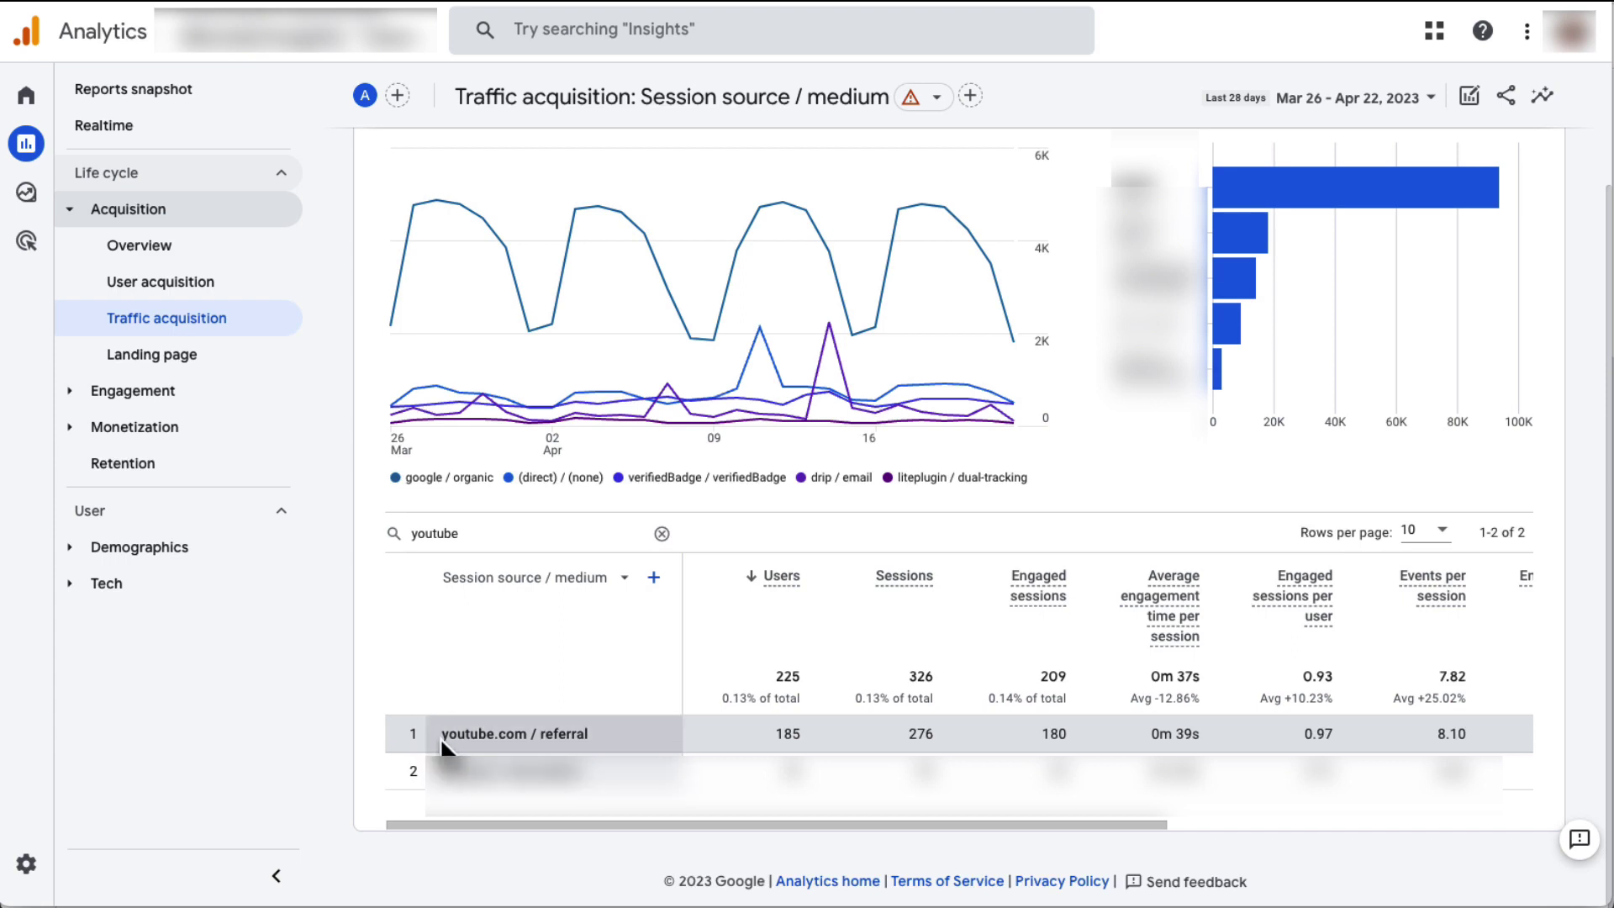
Open Engagement > Pages and screens and begin adding a comparison
{"action": "left_click", "coordinate": [137, 401]}
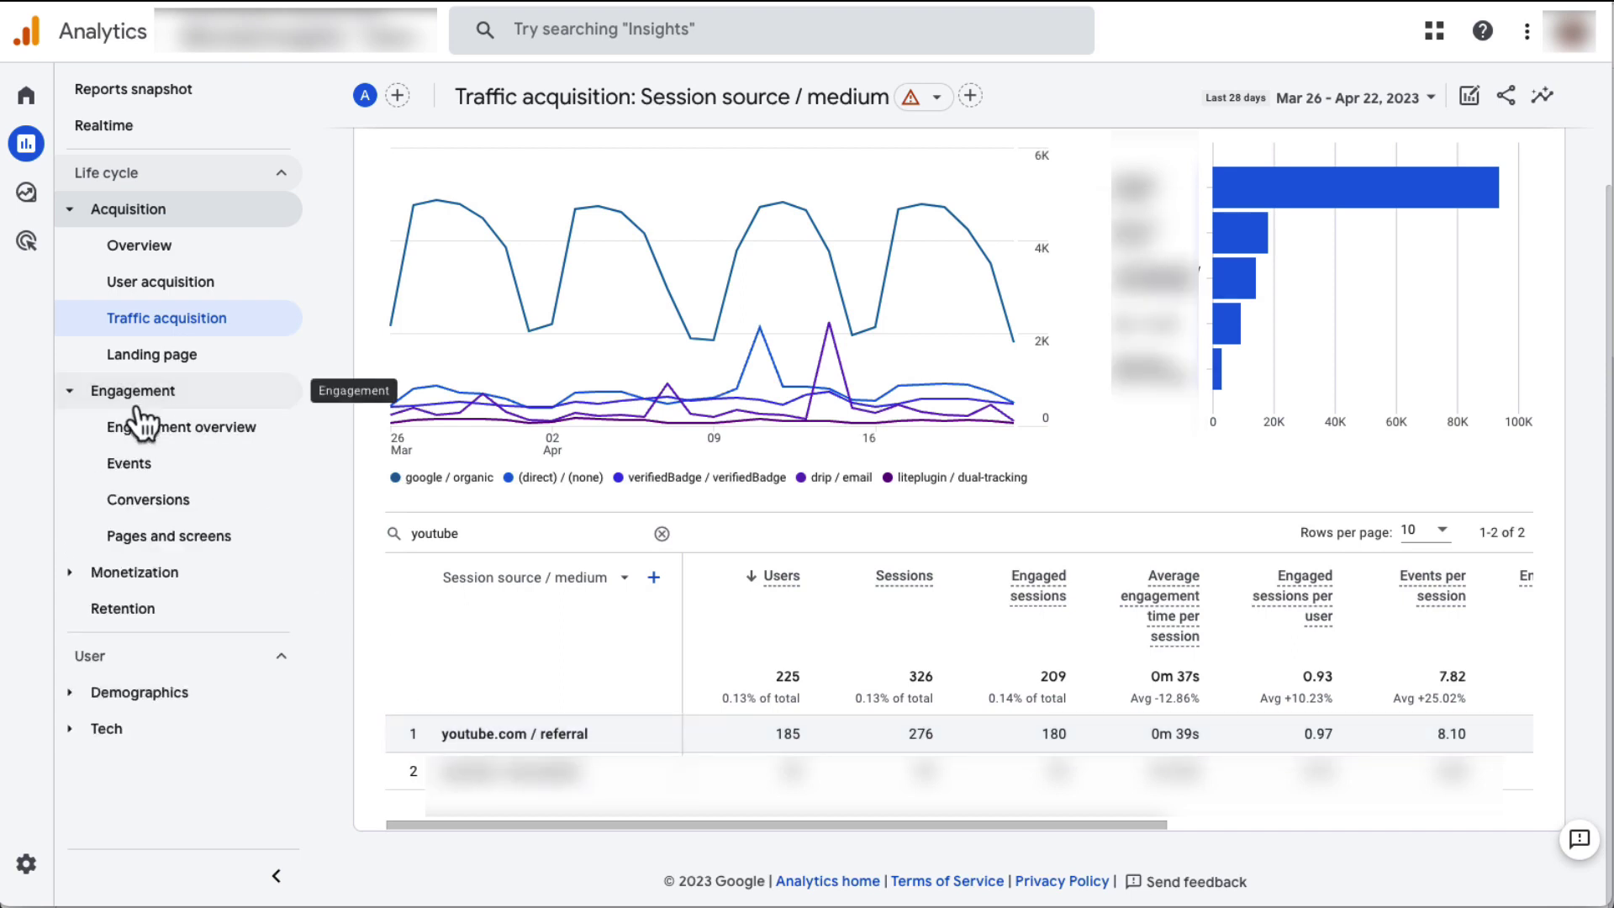
{"action": "left_click", "coordinate": [159, 542]}
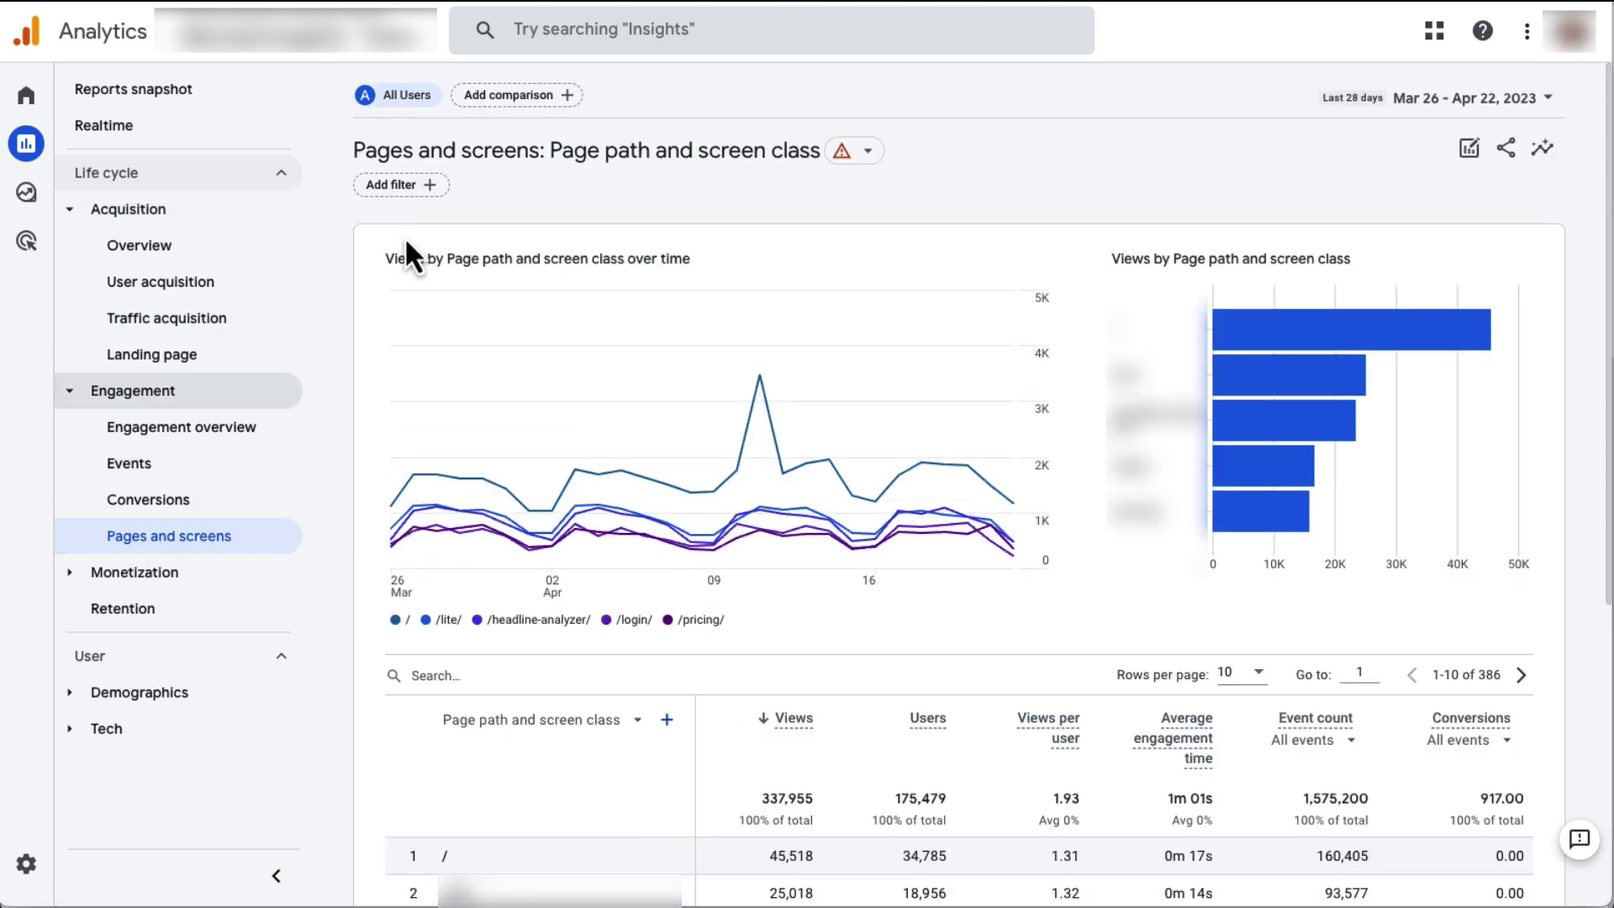
{"action": "left_click", "coordinate": [519, 96]}
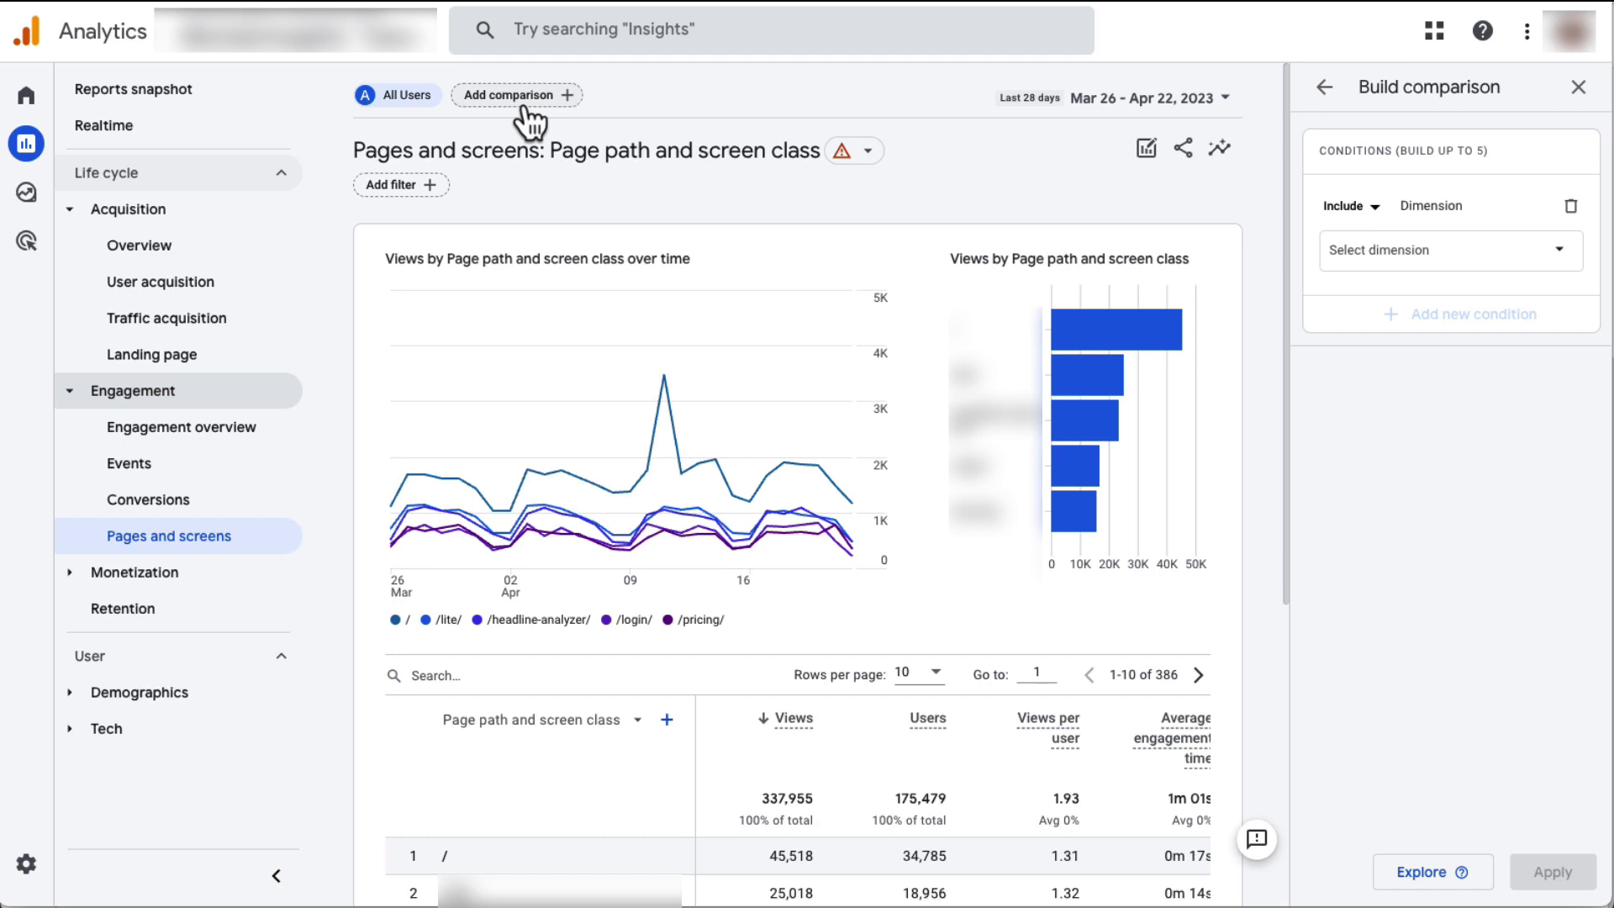
Set the comparison condition to Session source / medium = youtube.com / referral
{"action": "left_click", "coordinate": [1354, 262]}
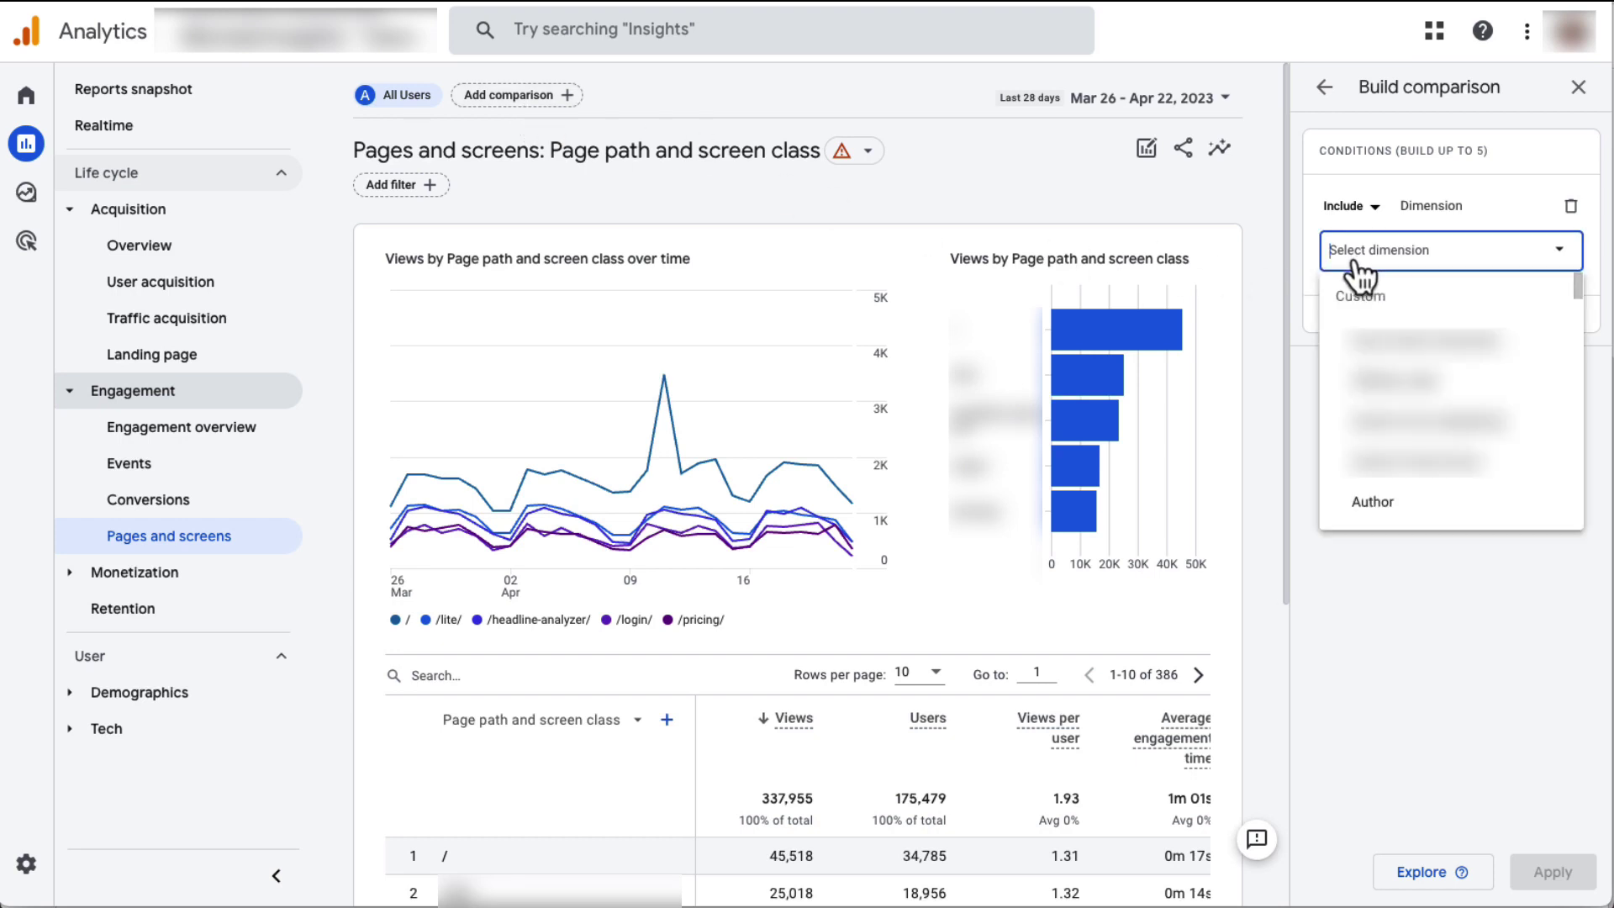
{"action": "type", "text": "session s"}
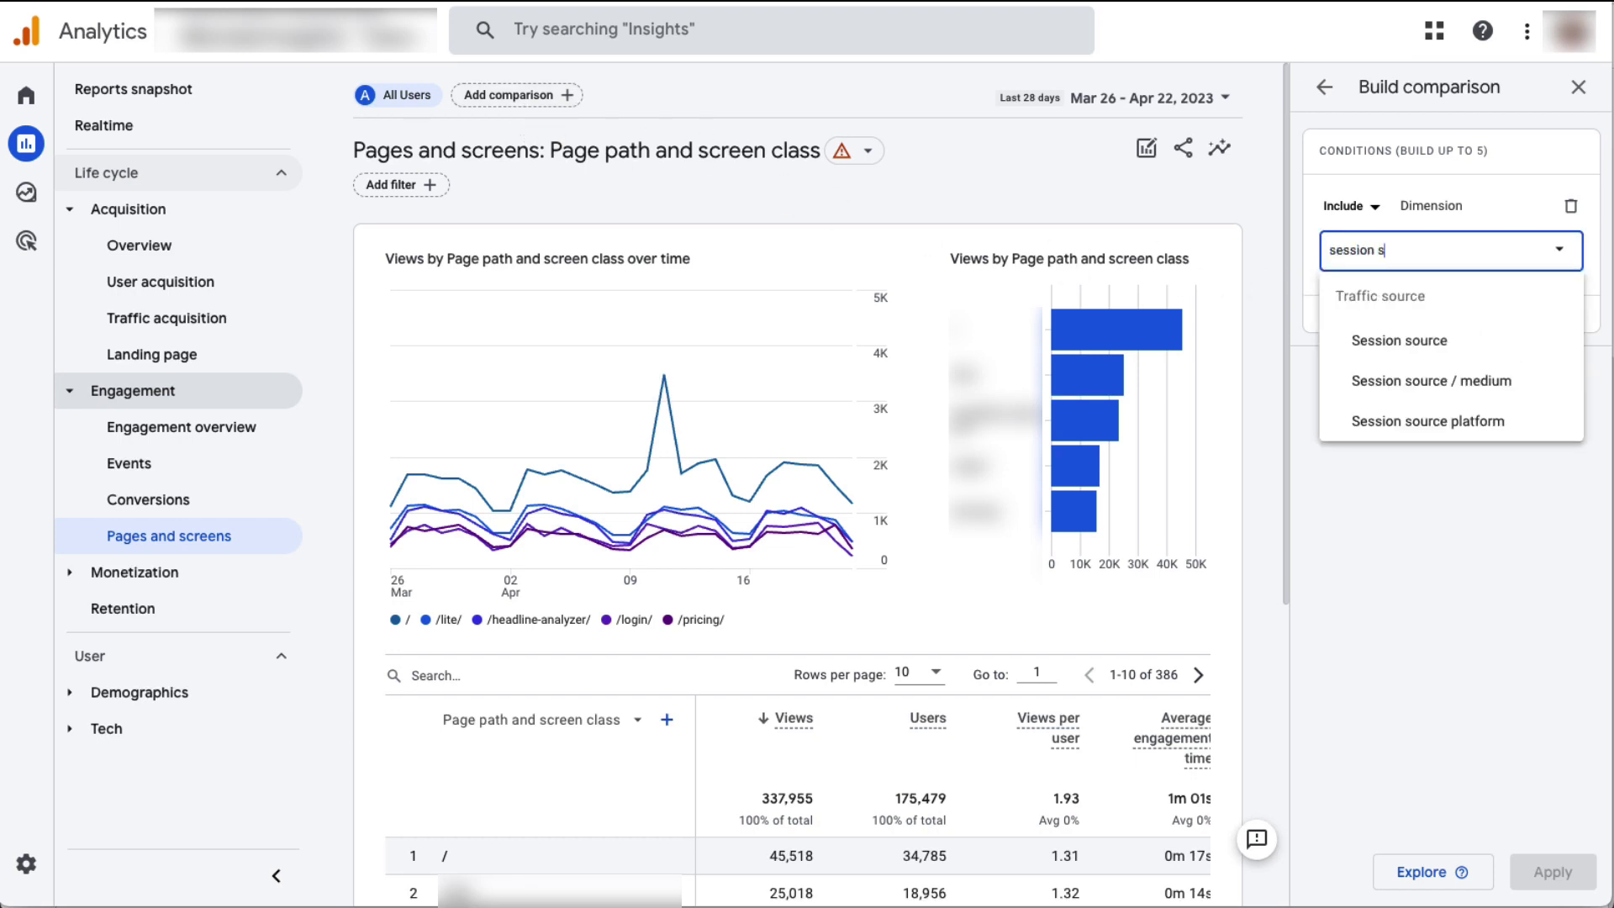
{"action": "left_click", "coordinate": [1365, 382]}
{"action": "left_click", "coordinate": [1365, 337]}
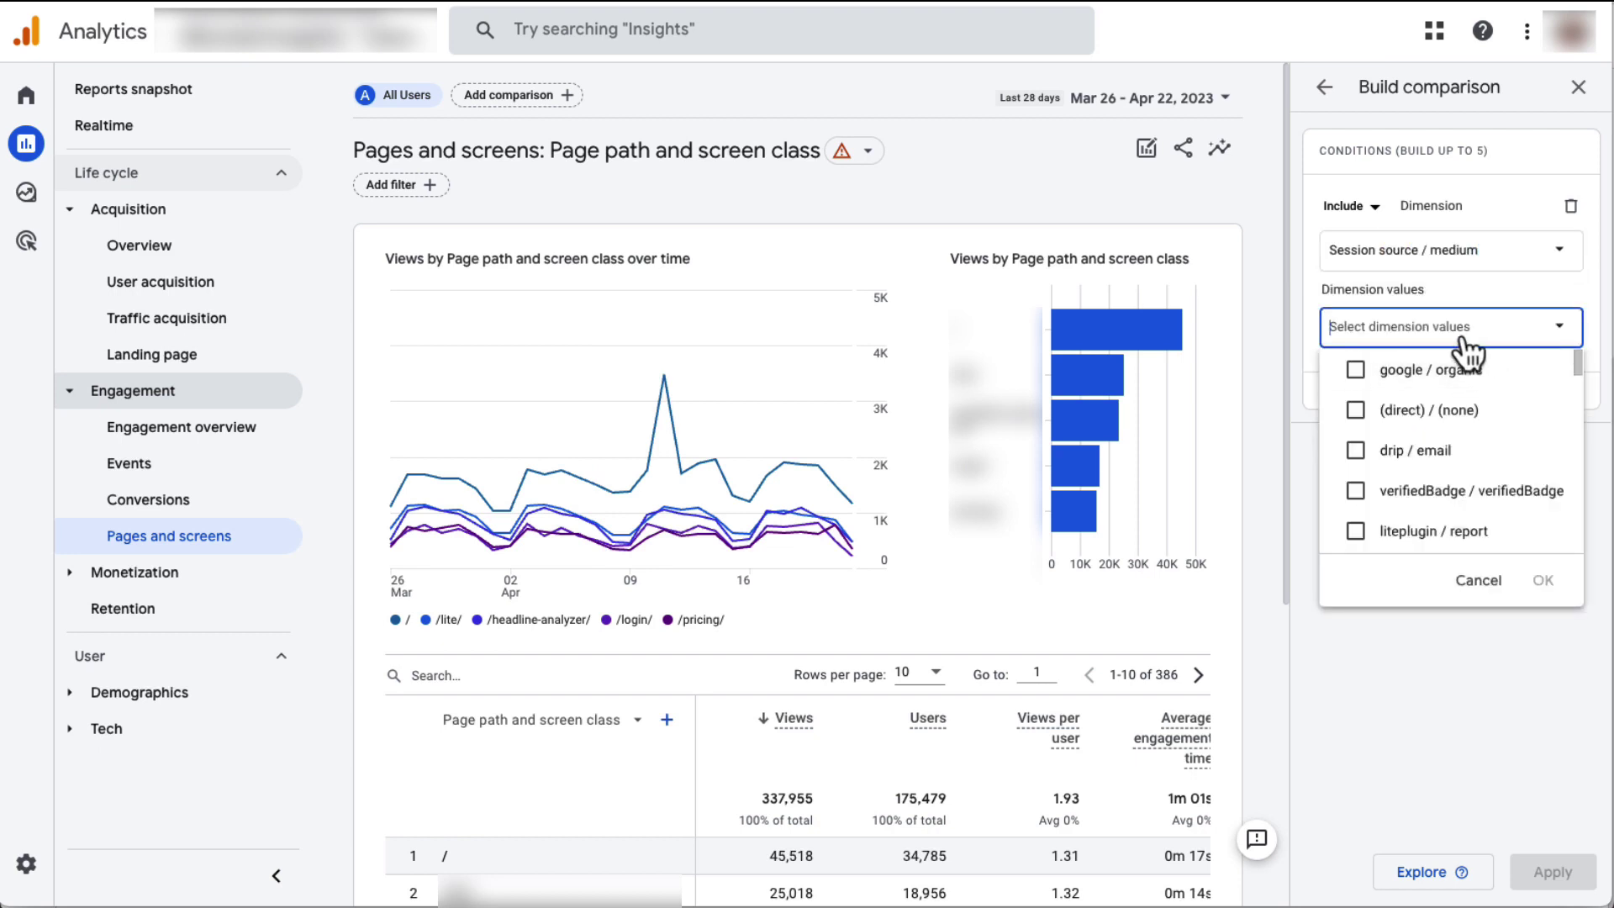
{"action": "type", "text": "you"}
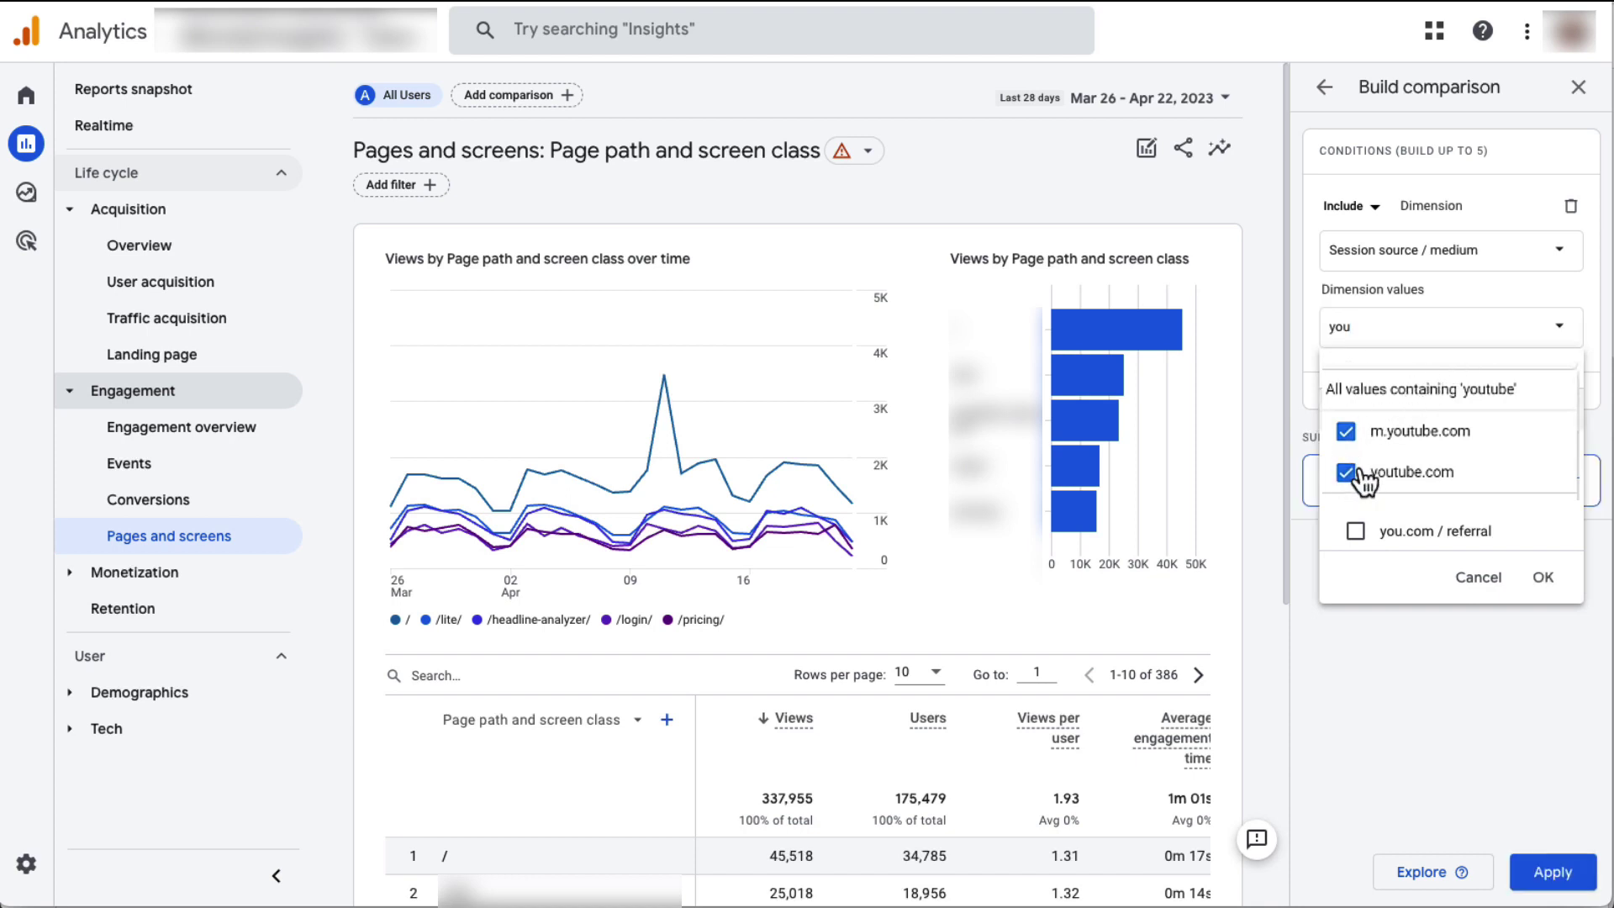
{"action": "left_click", "coordinate": [1543, 587]}
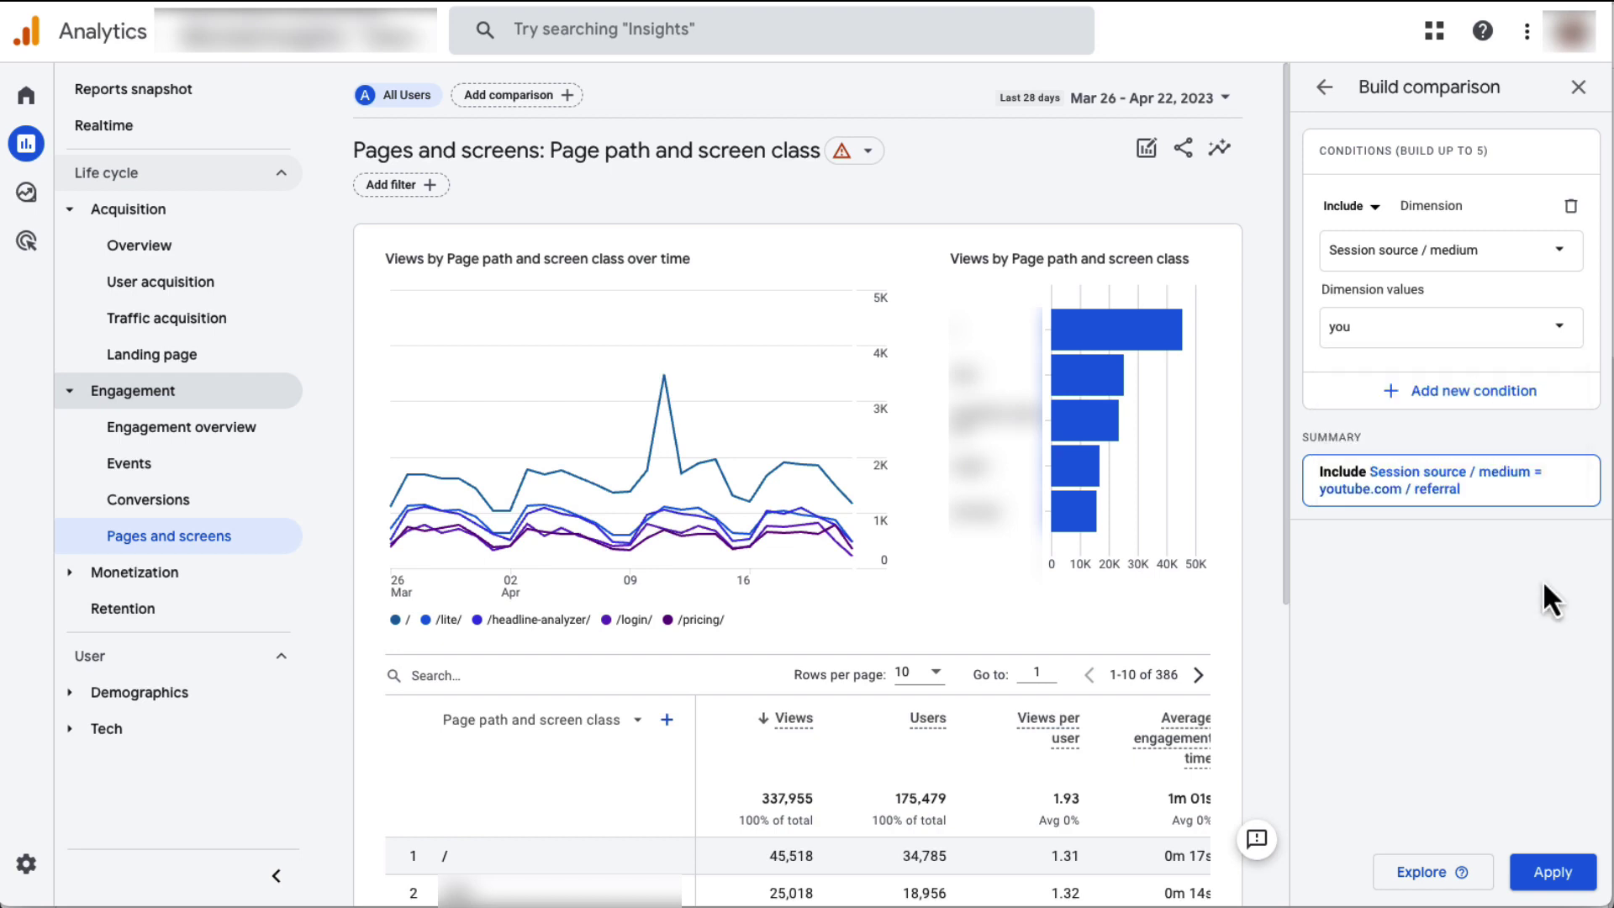
Apply the youtube.com referral comparison, remove All Users, and review the 19 page titles
{"action": "left_click", "coordinate": [1552, 874]}
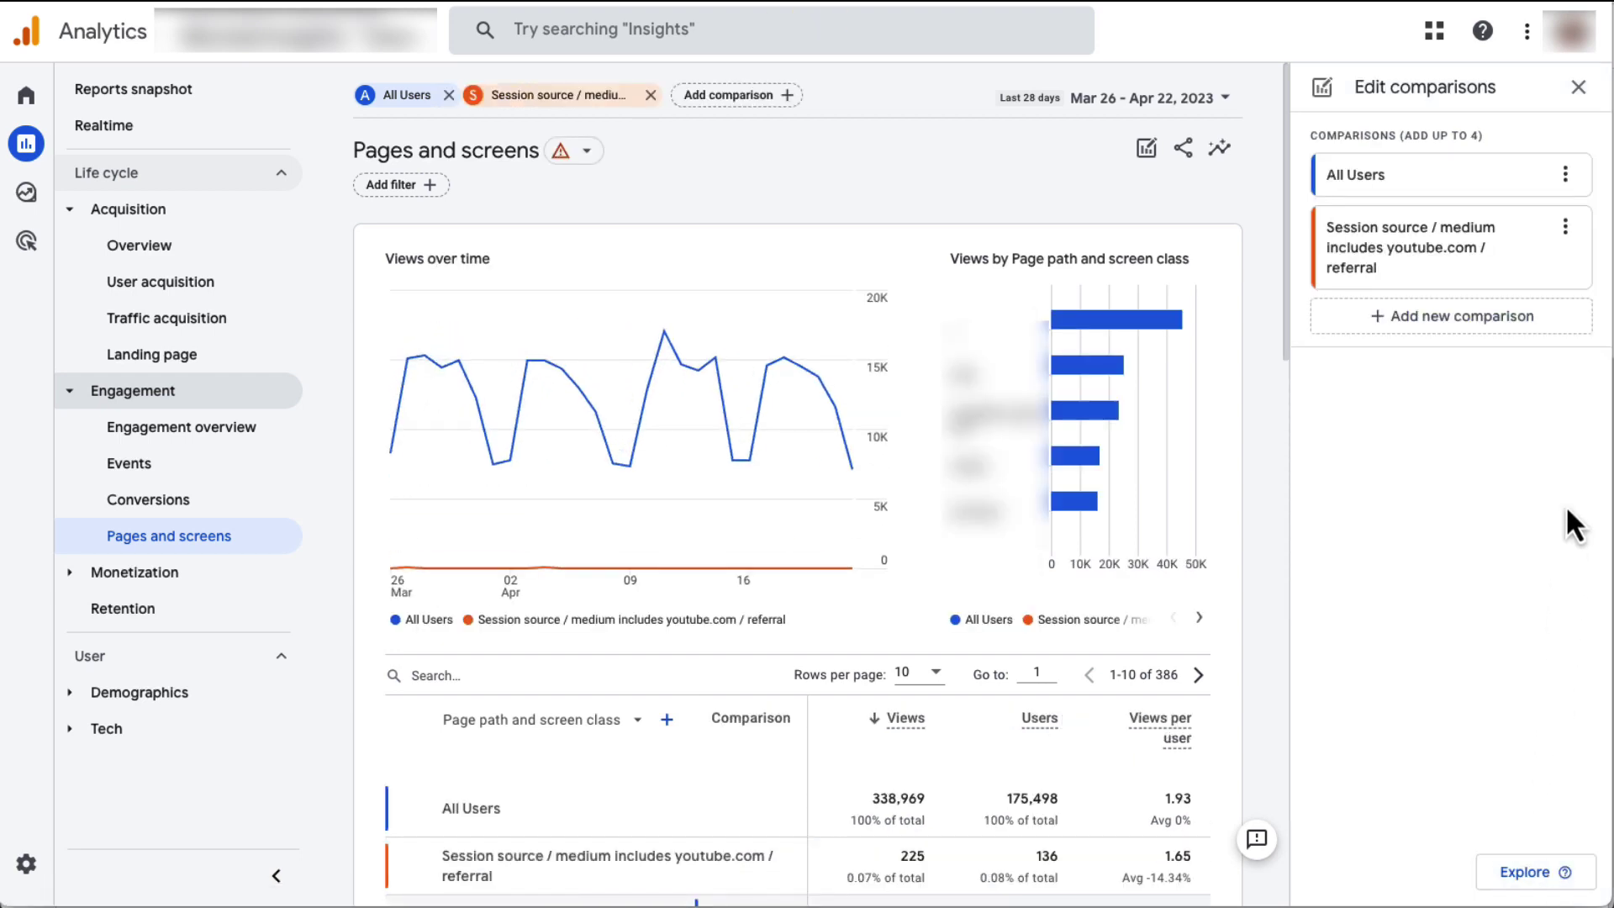
{"action": "left_click", "coordinate": [1565, 175]}
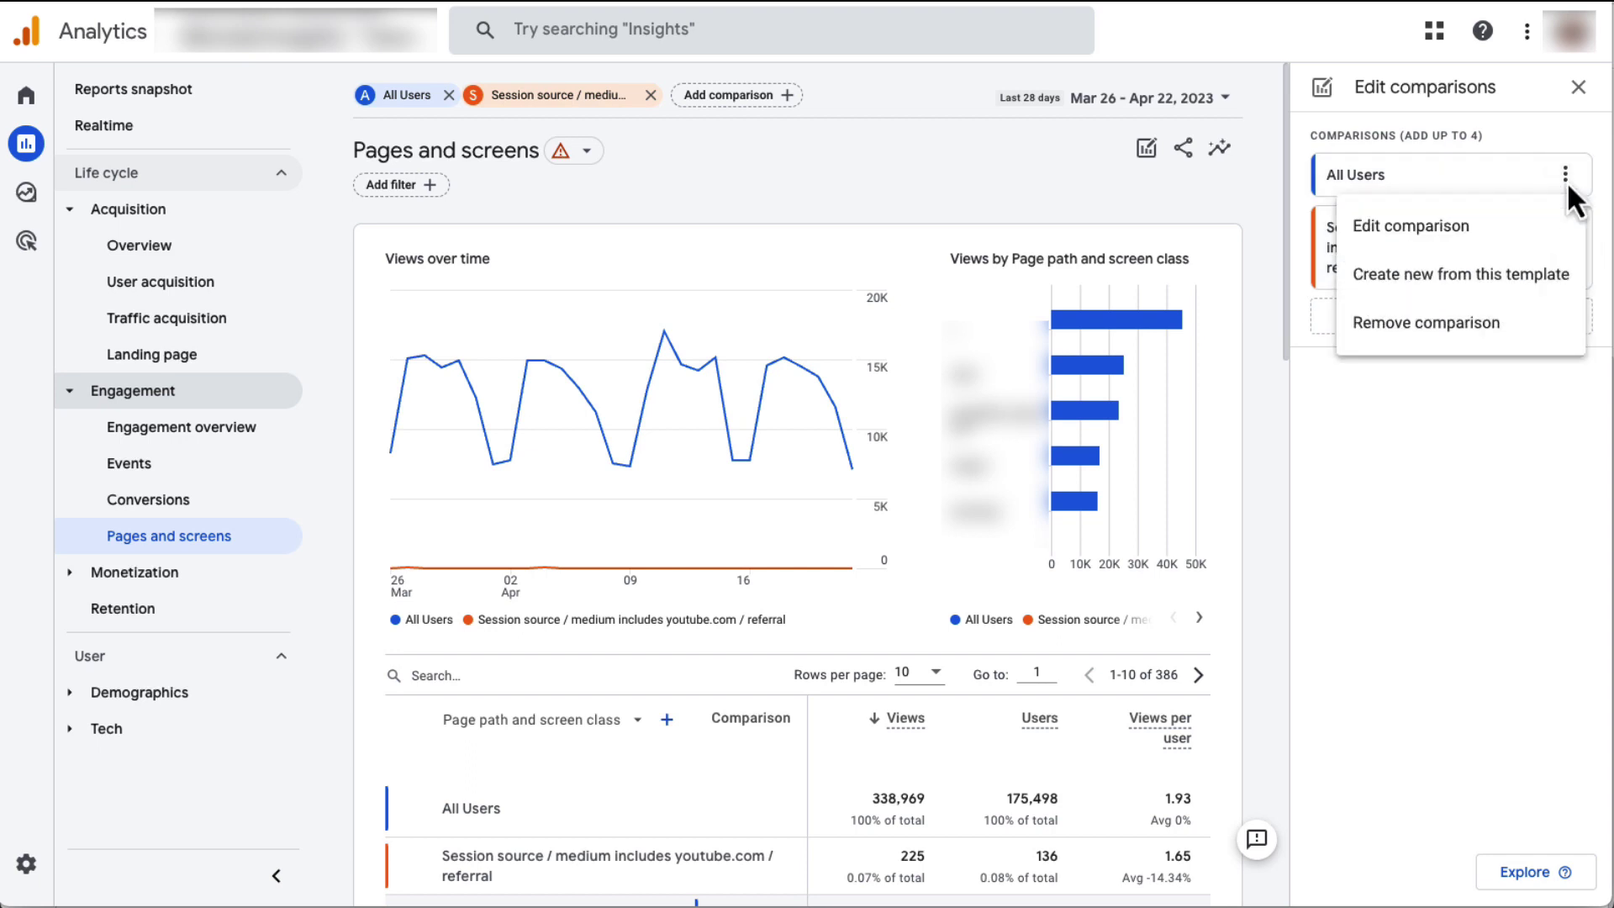
{"action": "left_click", "coordinate": [1446, 327]}
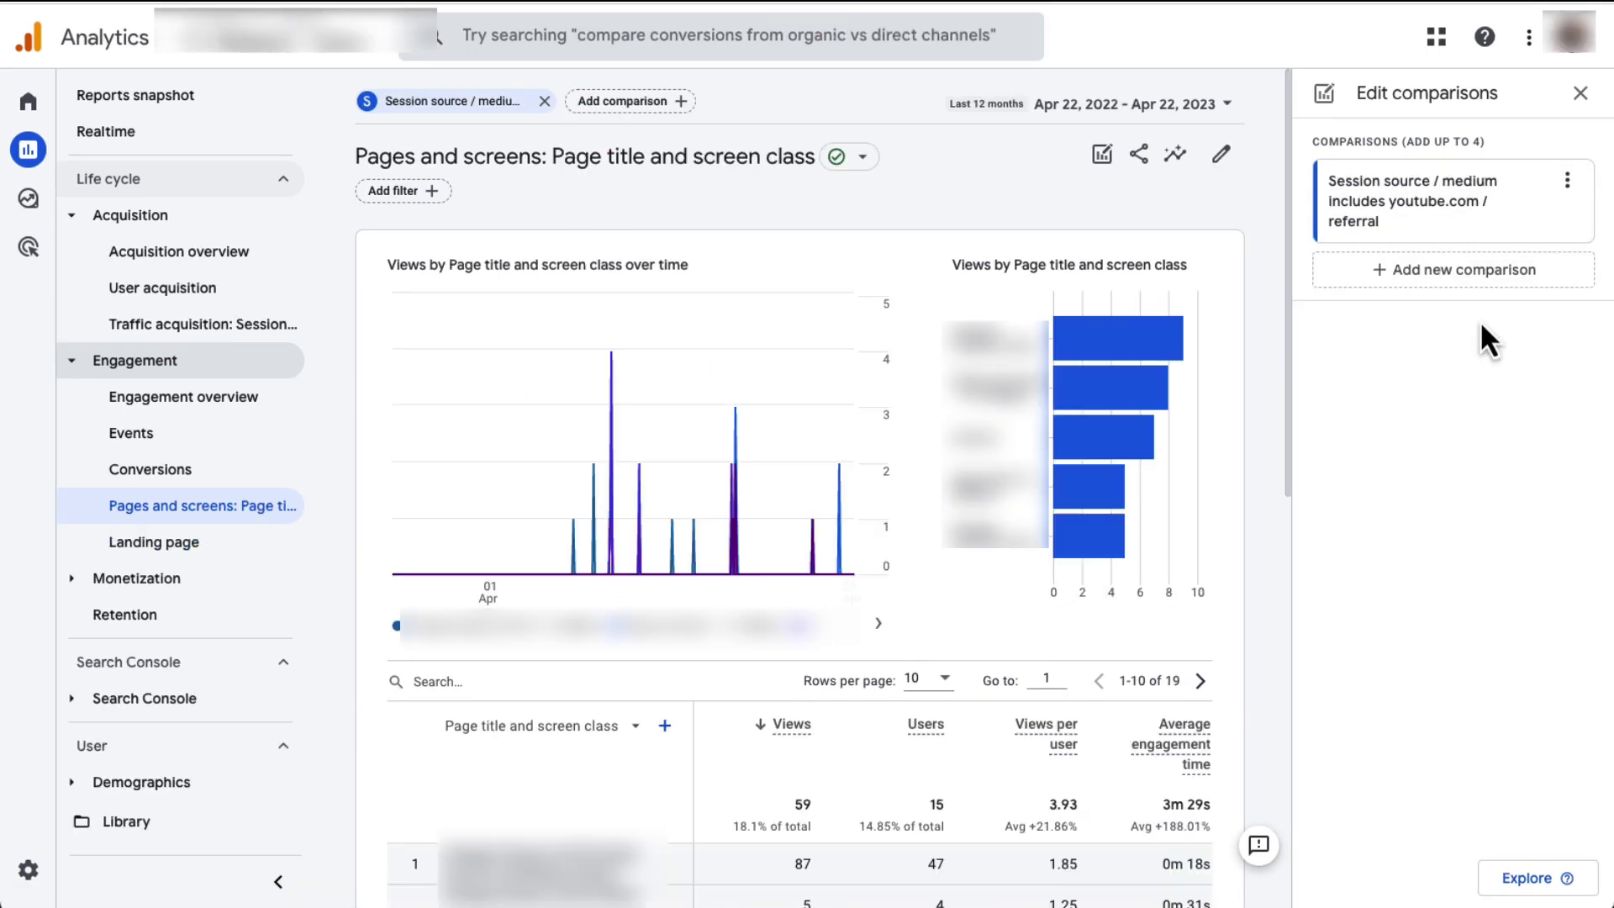
{"action": "left_click", "coordinate": [1583, 97]}
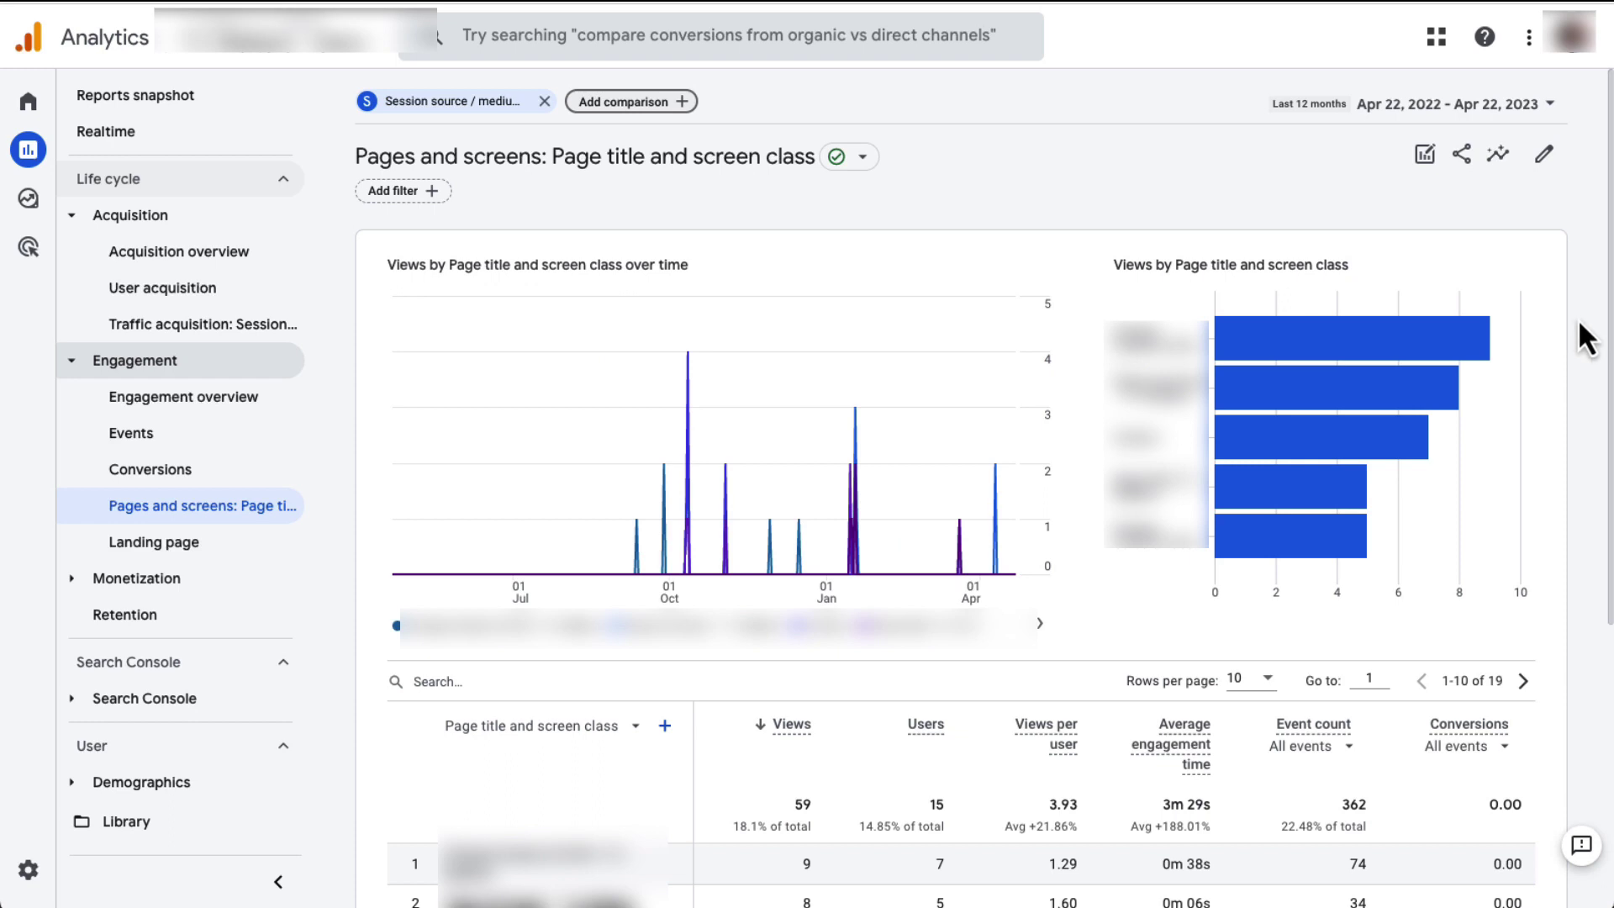
{"action": "scroll", "coordinate": [1582, 325], "scroll_direction": "down", "scroll_amount": 2}
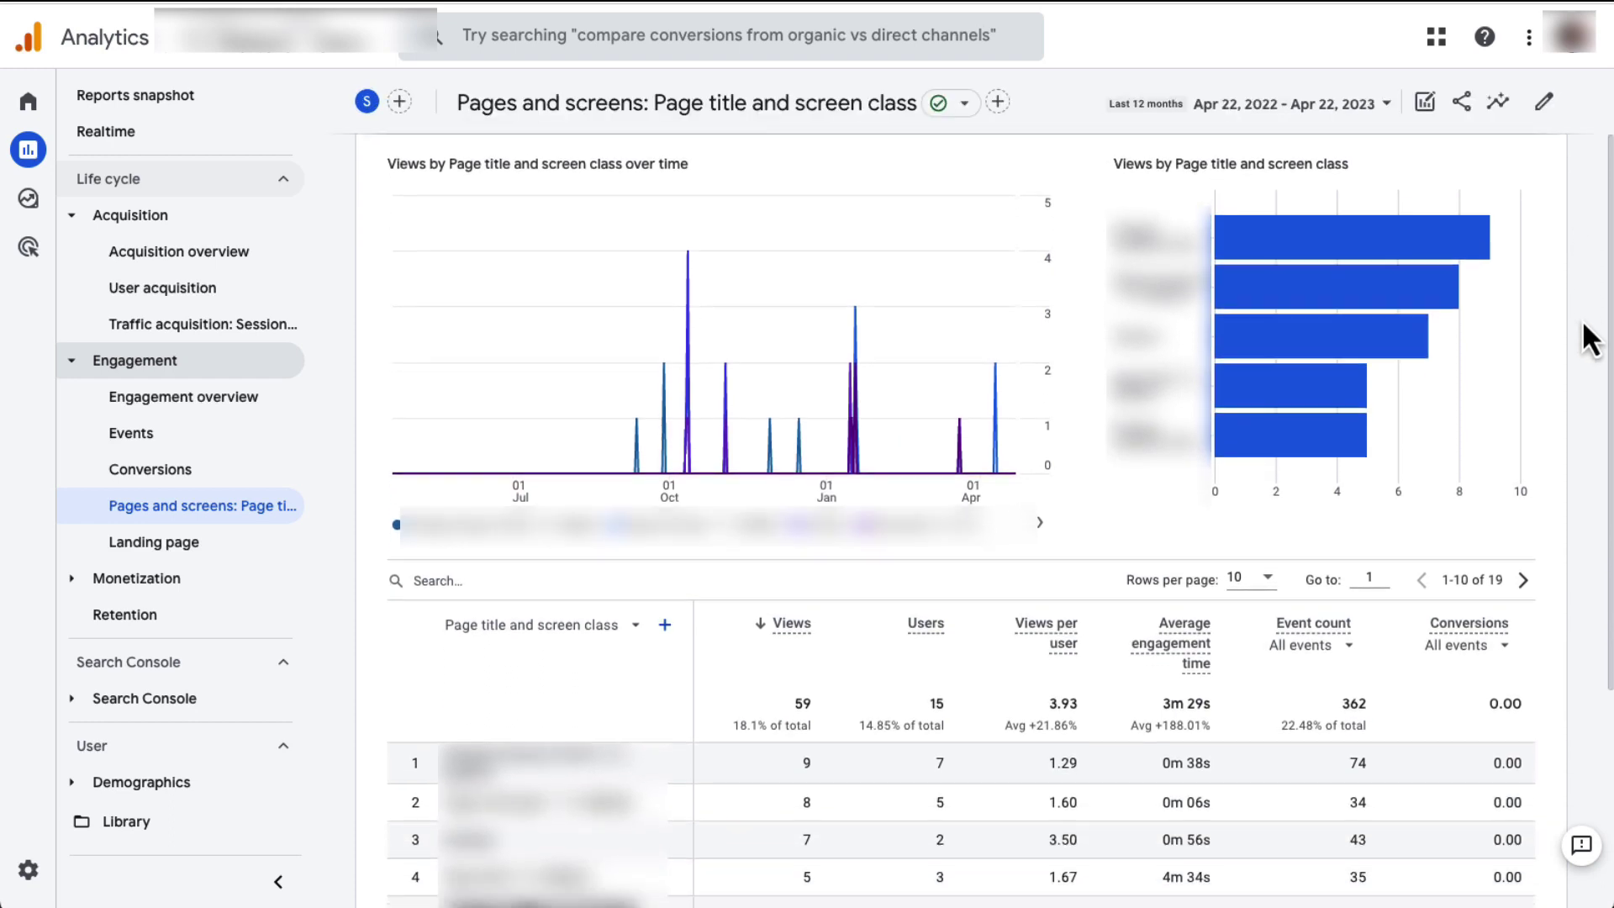
{"action": "scroll", "coordinate": [1583, 327], "scroll_direction": "down", "scroll_amount": 5}
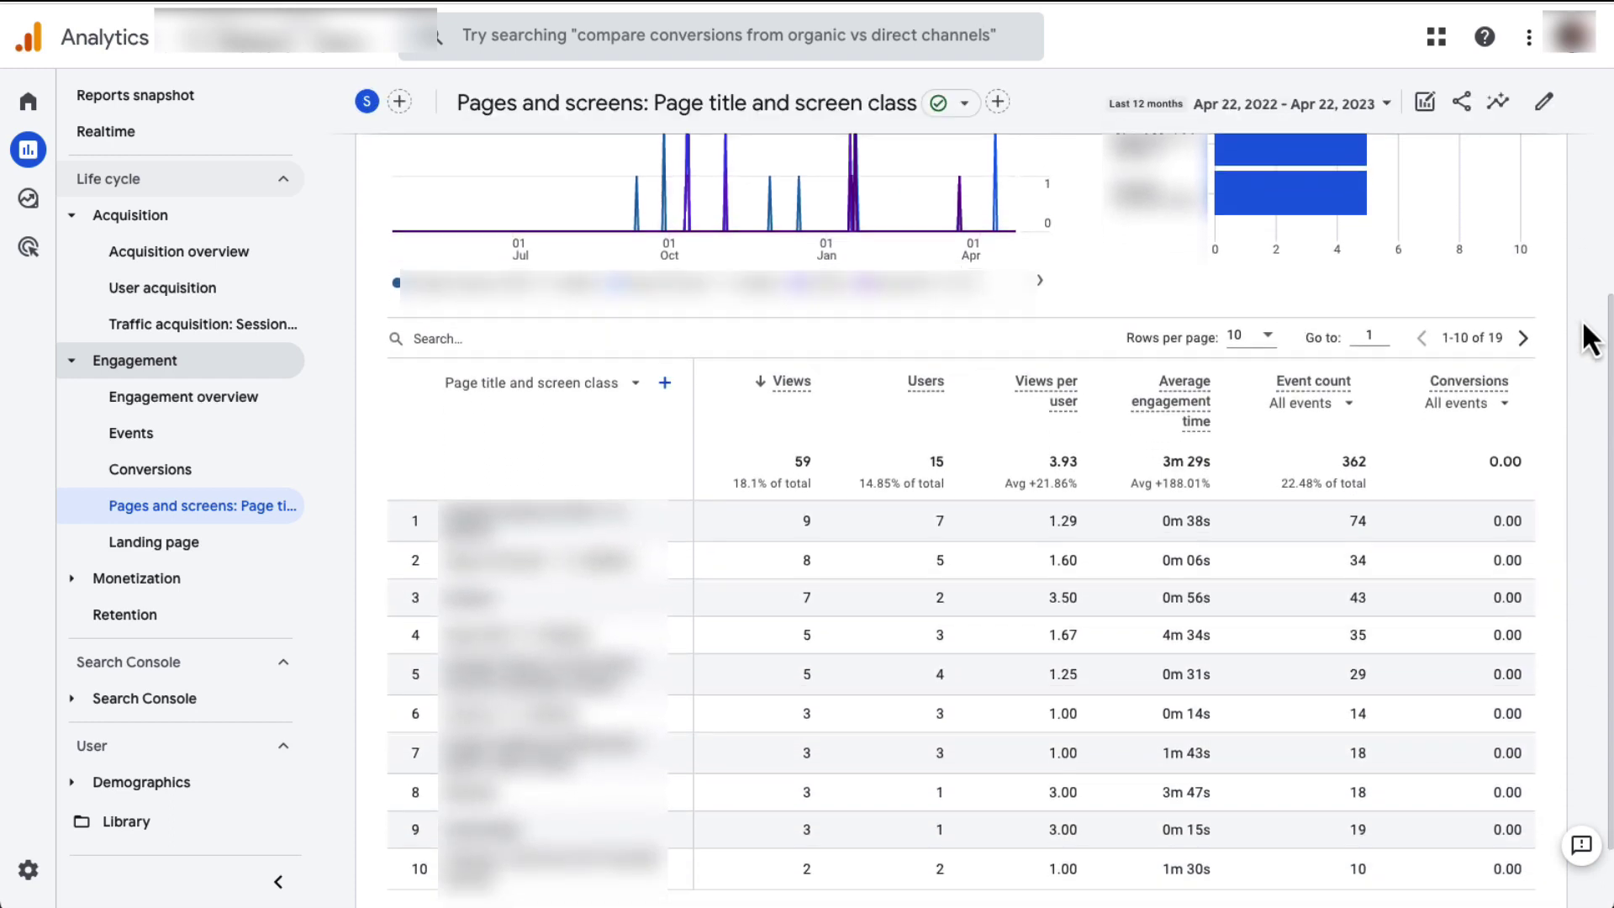
{"action": "scroll", "coordinate": [1583, 324], "scroll_direction": "down", "scroll_amount": 2}
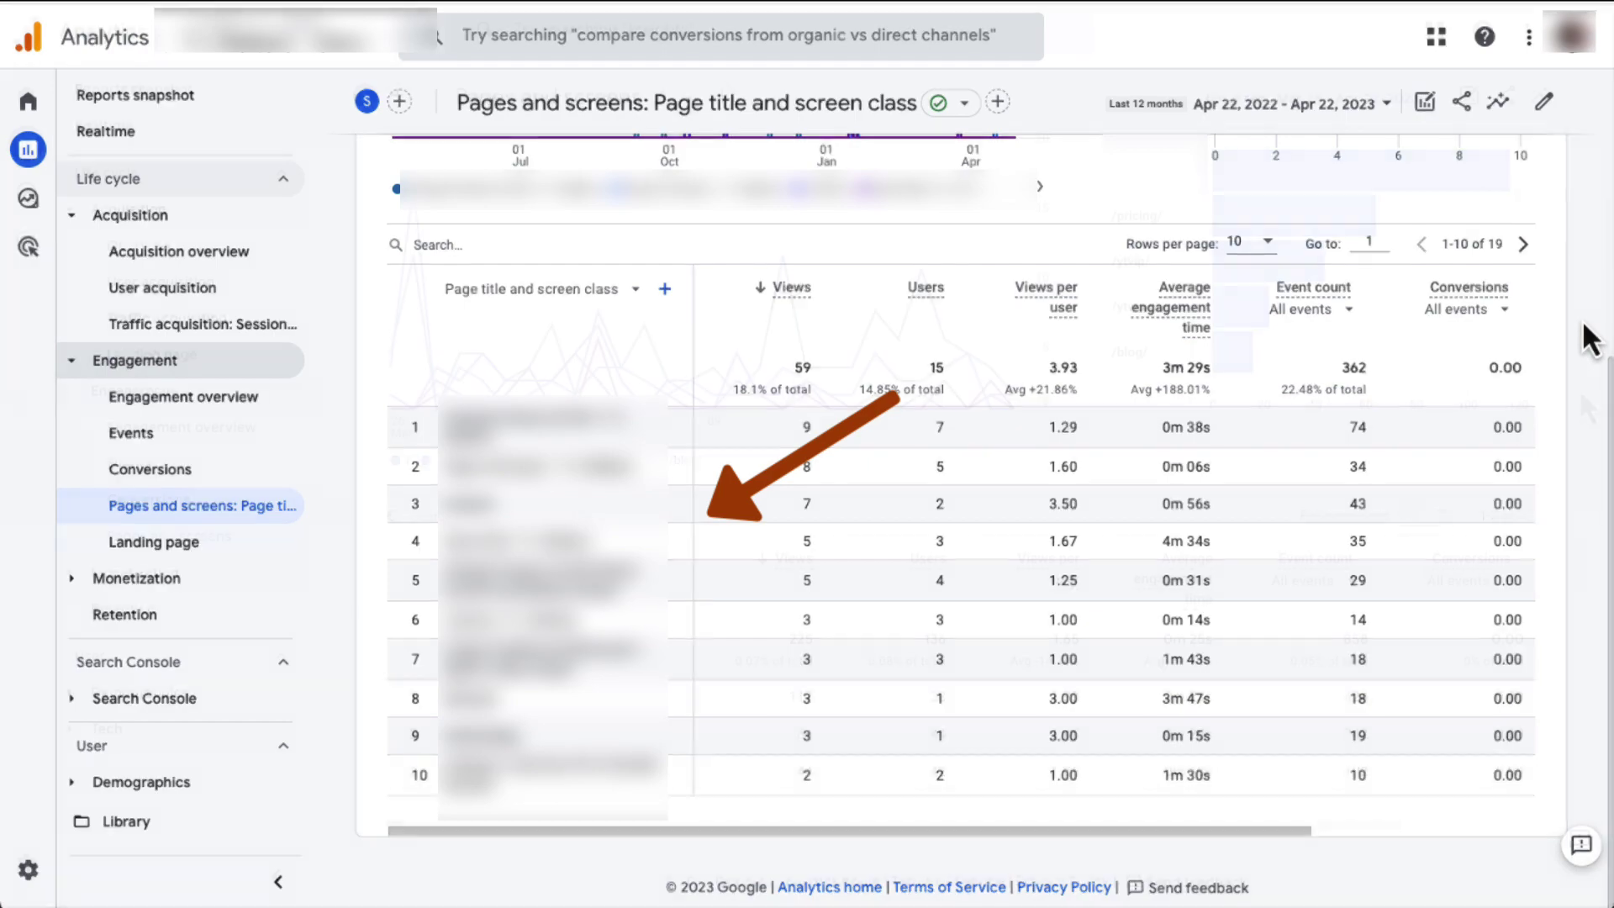